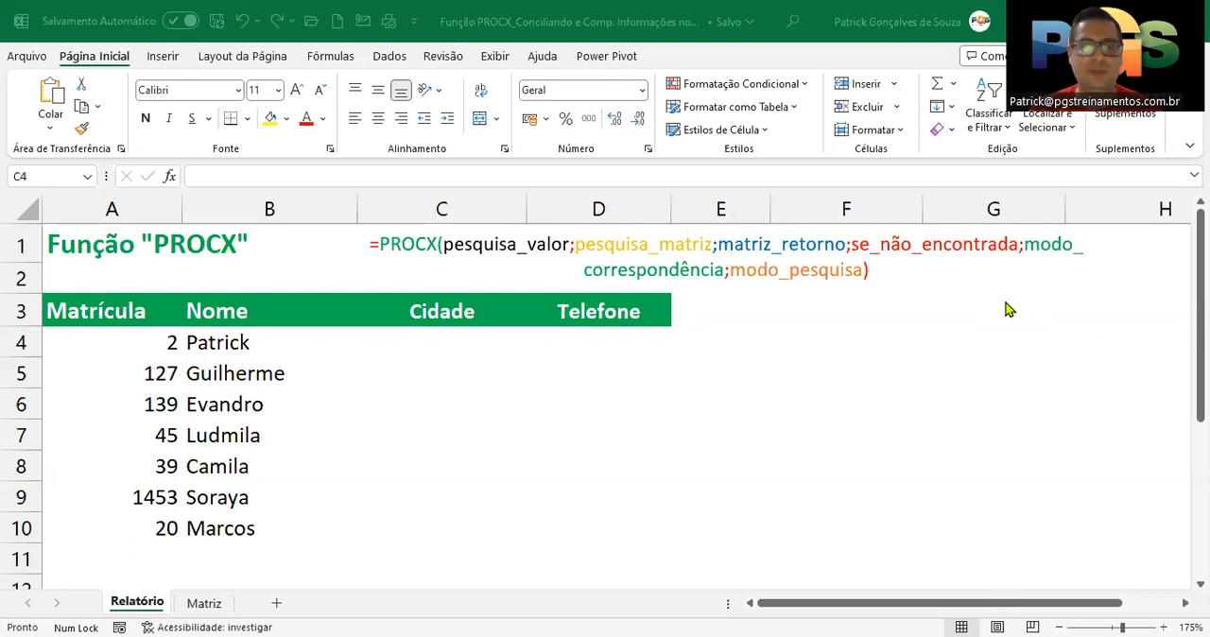
{"action": "left_click", "coordinate": [478, 343]}
{"action": "type", "text": "="}
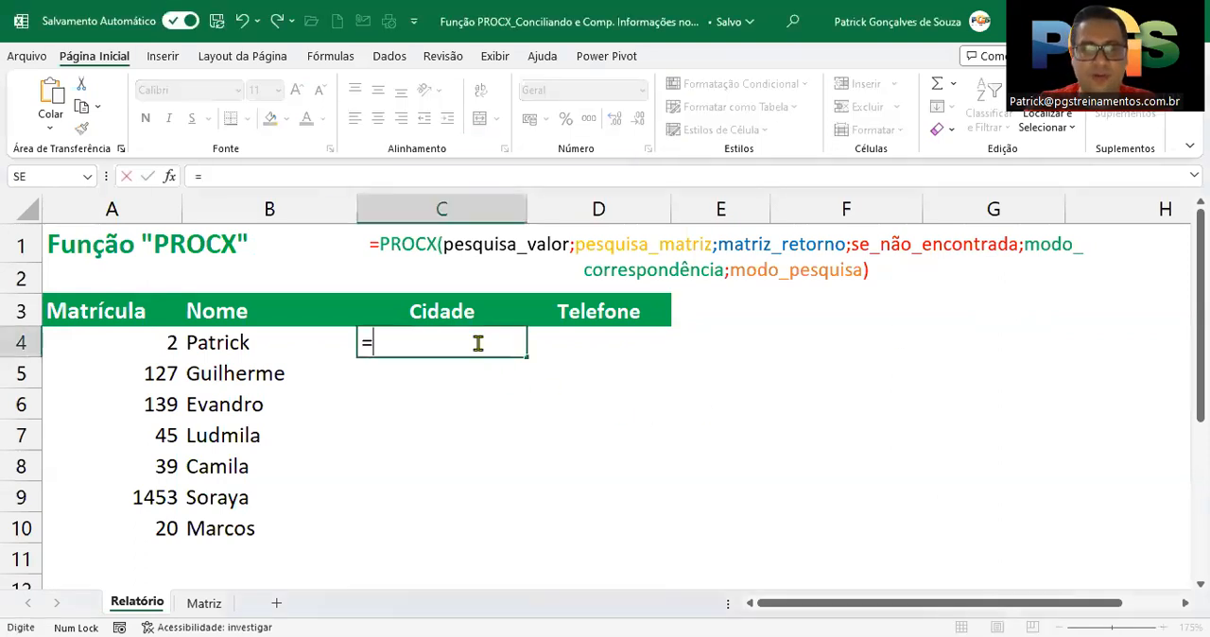
{"action": "type", "text": "procx"}
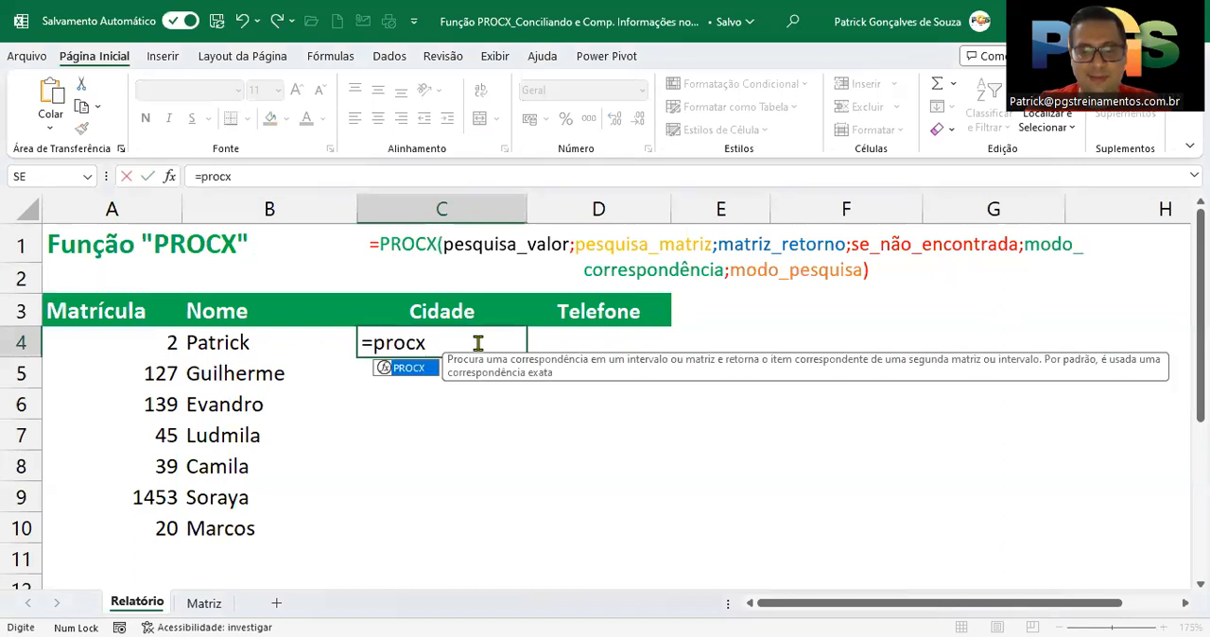
{"action": "type", "text": "("}
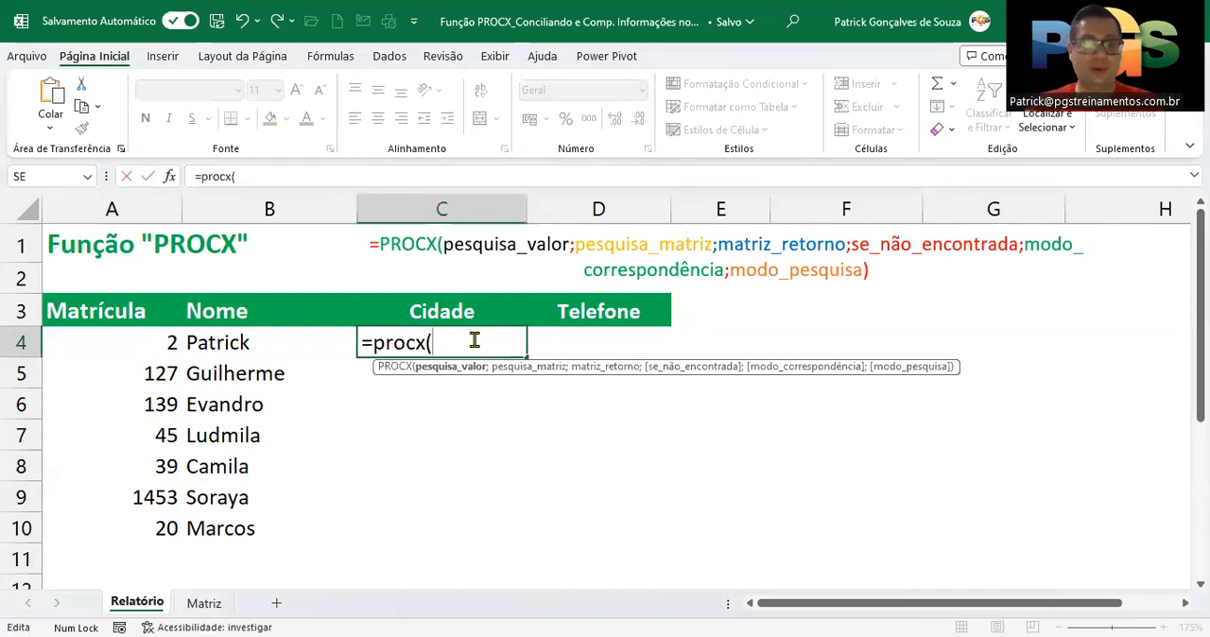
{"action": "key", "text": "BackSpace"}
{"action": "key", "text": "BackSpace"}
{"action": "key", "text": "BackSpace"}
{"action": "key", "text": "BackSpace"}
{"action": "key", "text": "BackSpace"}
{"action": "key", "text": "BackSpace"}
{"action": "key", "text": "BackSpace"}
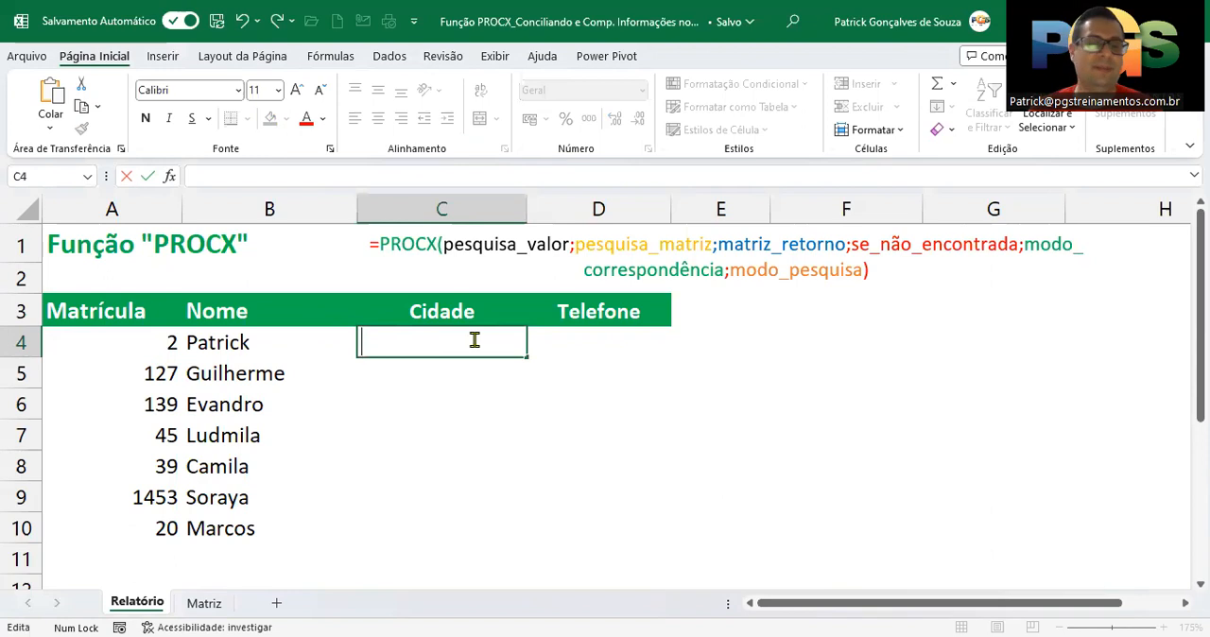
{"action": "left_click", "coordinate": [441, 393]}
{"action": "left_click", "coordinate": [430, 336]}
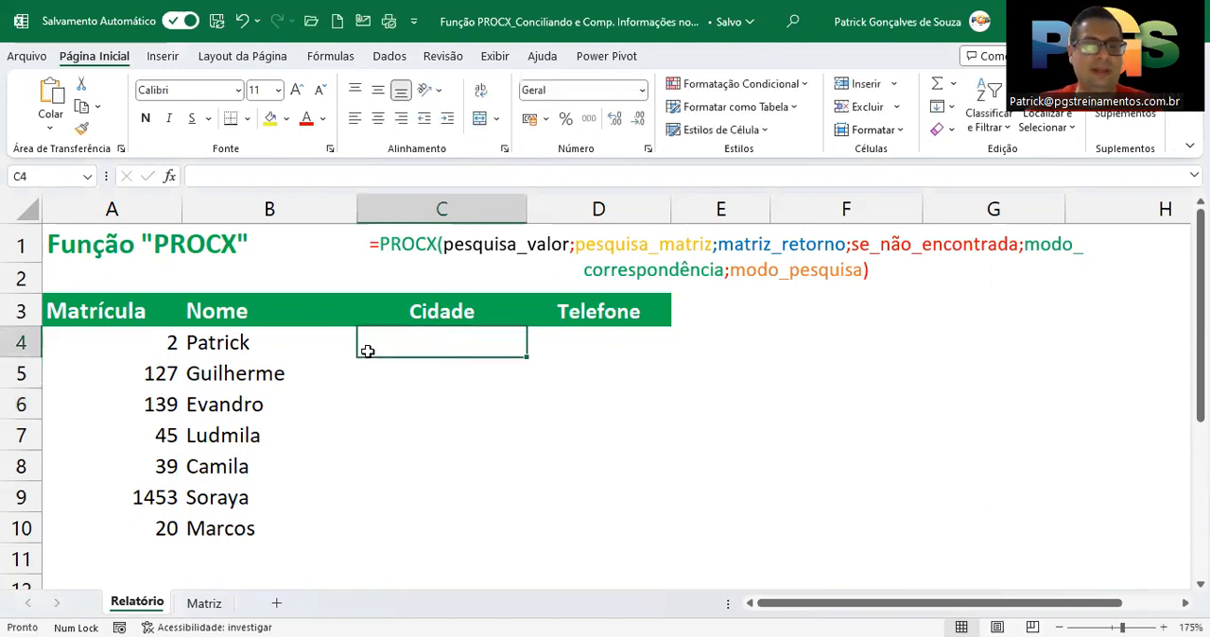
Examine the empty Cidade and Telefone columns on the Relatório sheet and the matching source columns on the Matriz sheet
{"action": "left_click", "coordinate": [601, 313]}
{"action": "left_click", "coordinate": [445, 319]}
{"action": "left_click", "coordinate": [589, 319]}
{"action": "left_click", "coordinate": [204, 604]}
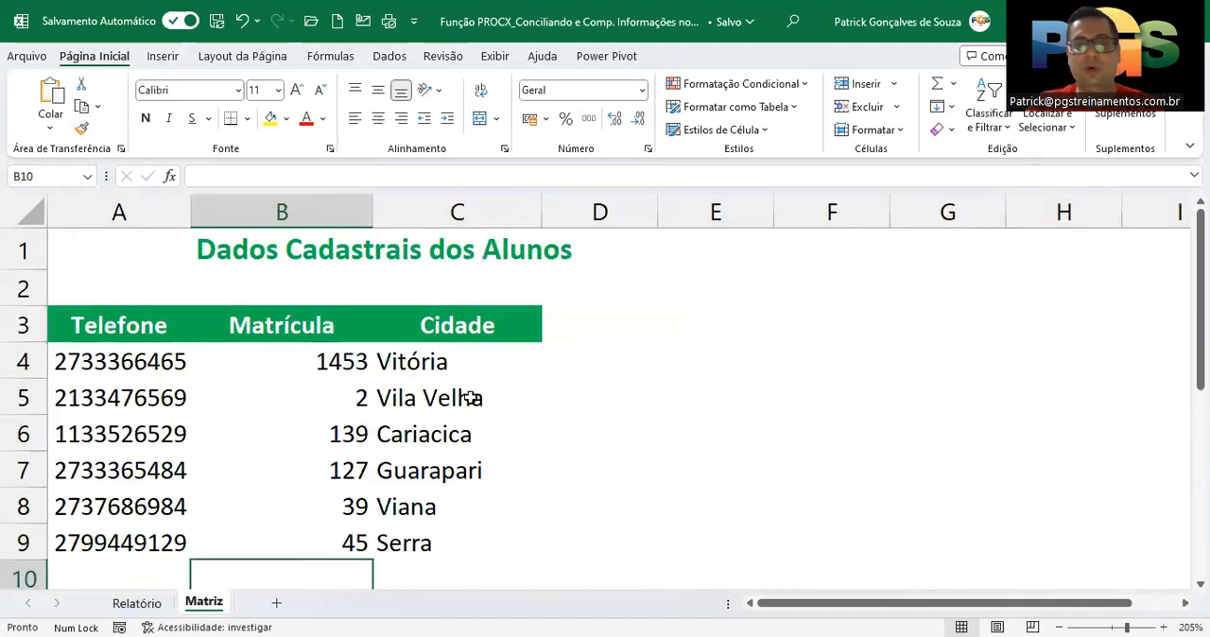
{"action": "left_click", "coordinate": [125, 329]}
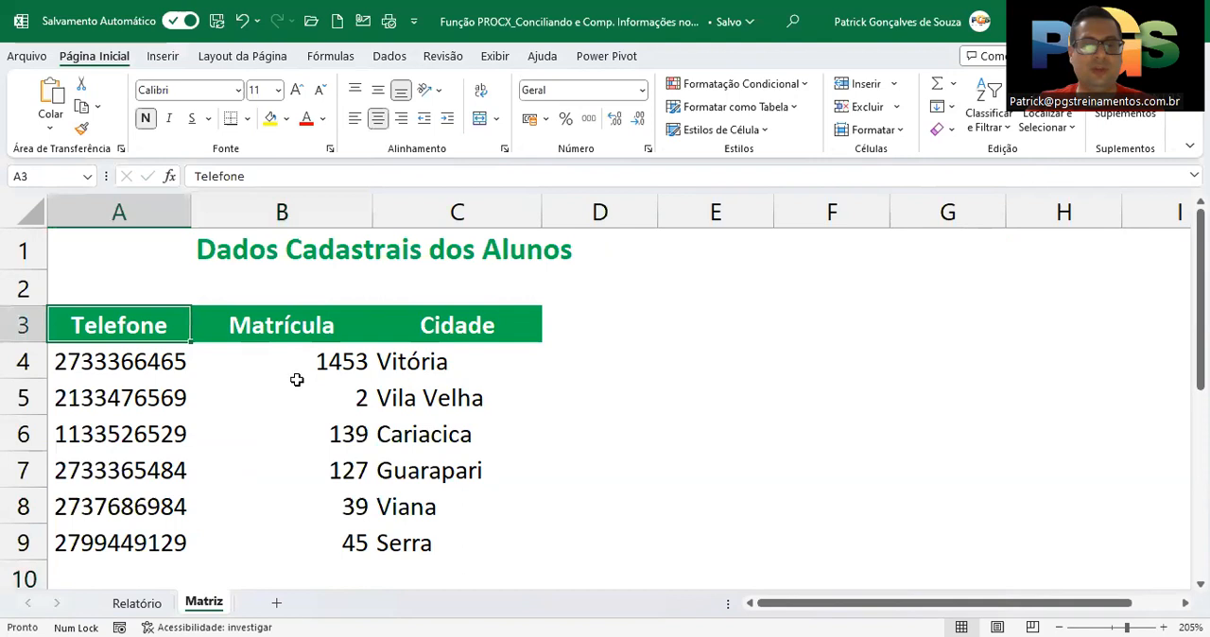
{"action": "left_click", "coordinate": [481, 322]}
{"action": "left_click", "coordinate": [140, 604]}
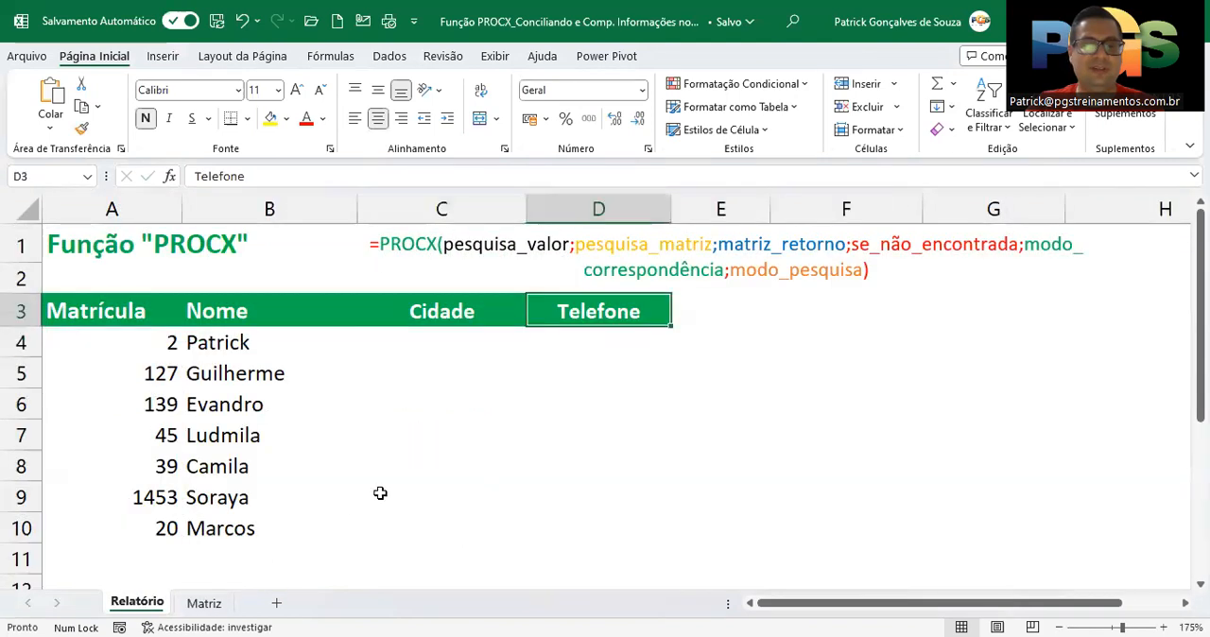
{"action": "left_click_drag", "start_coordinate": [440, 342], "coordinate": [433, 527]}
{"action": "left_click_drag", "start_coordinate": [572, 345], "coordinate": [467, 527]}
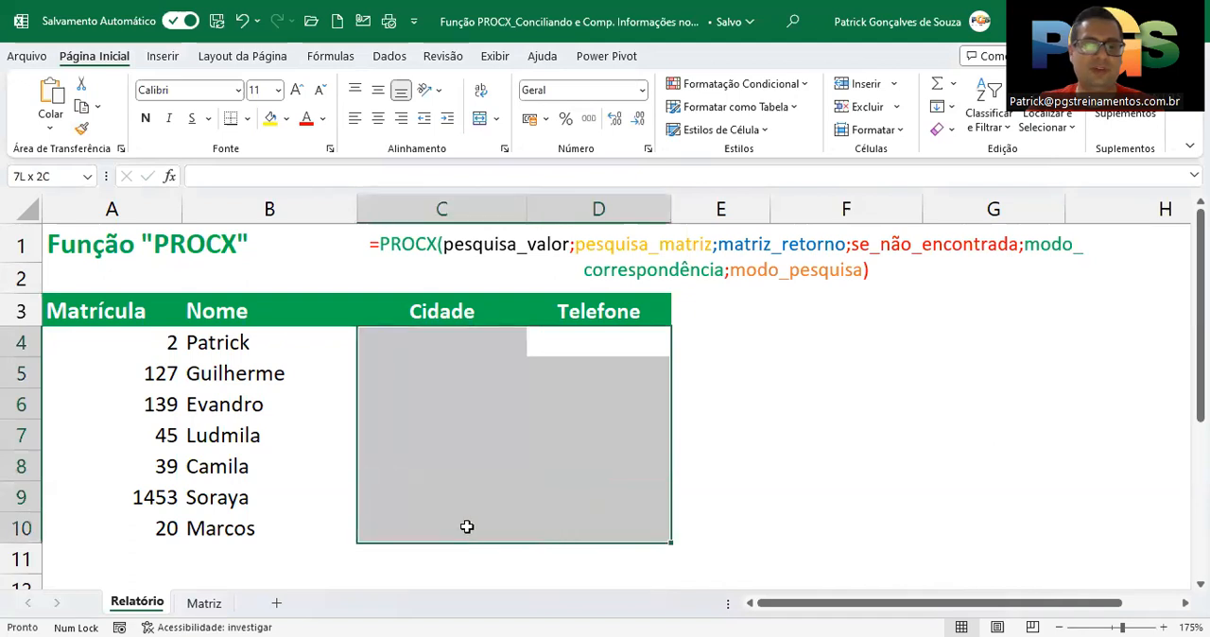
{"action": "left_click", "coordinate": [443, 314]}
{"action": "left_click", "coordinate": [441, 344]}
{"action": "left_click_drag", "start_coordinate": [582, 350], "coordinate": [419, 529]}
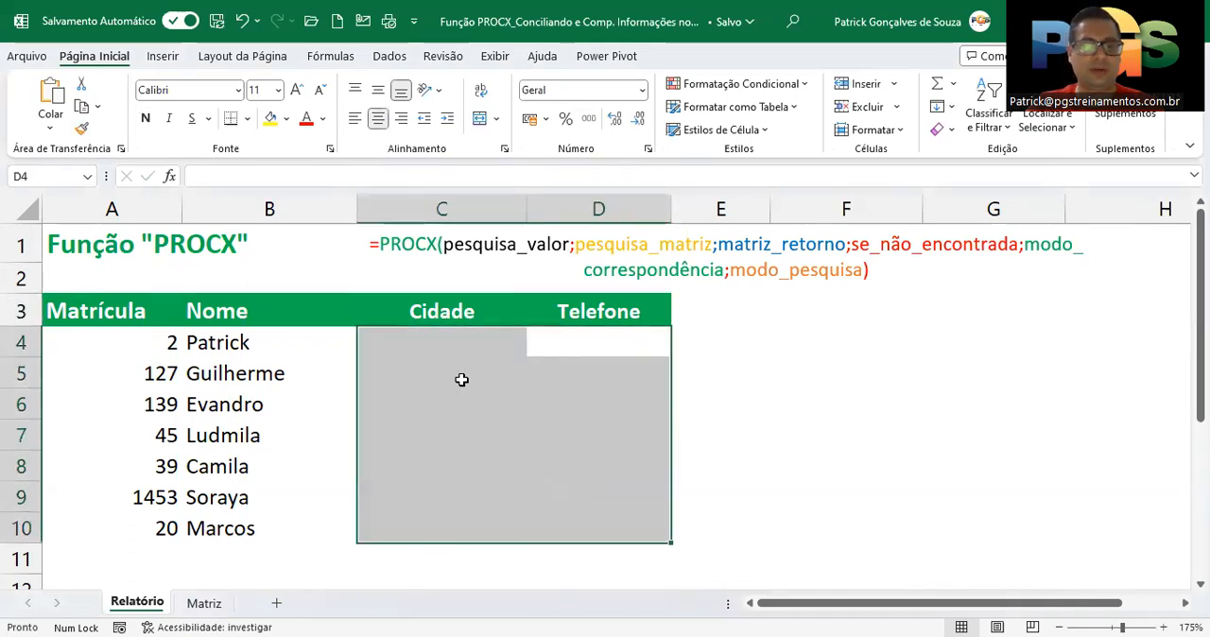
Start a PROCX formula in cell C4 of the Cidade column with A4 as the lookup value
{"action": "left_click", "coordinate": [467, 343]}
{"action": "type", "text": "="}
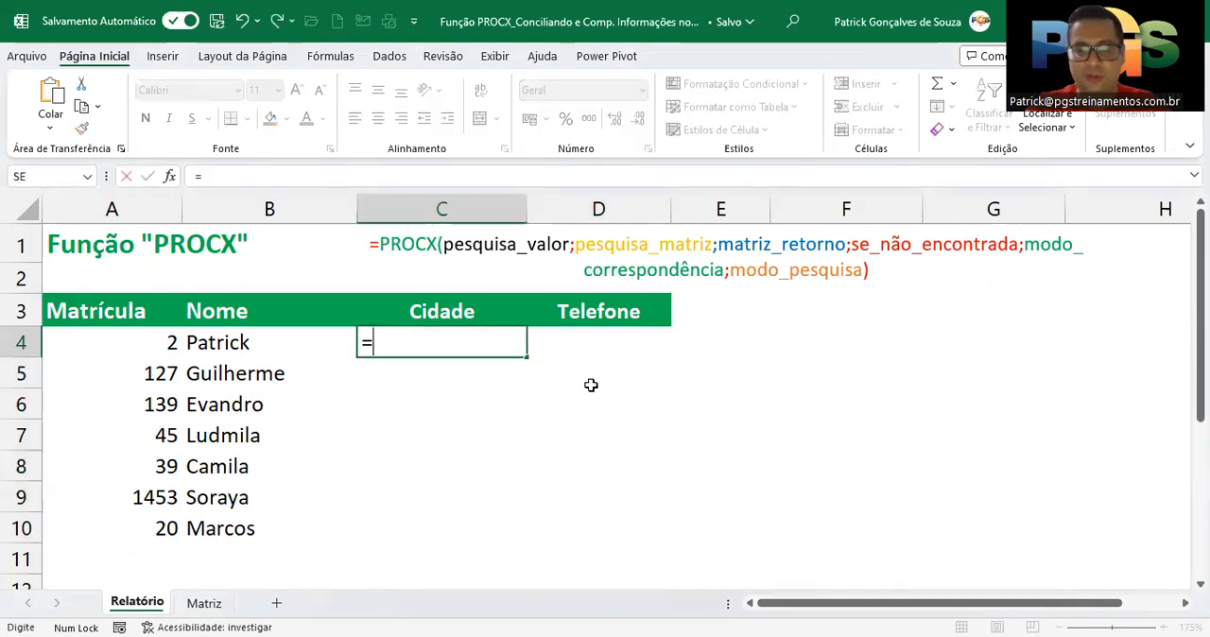
{"action": "type", "text": "pr"}
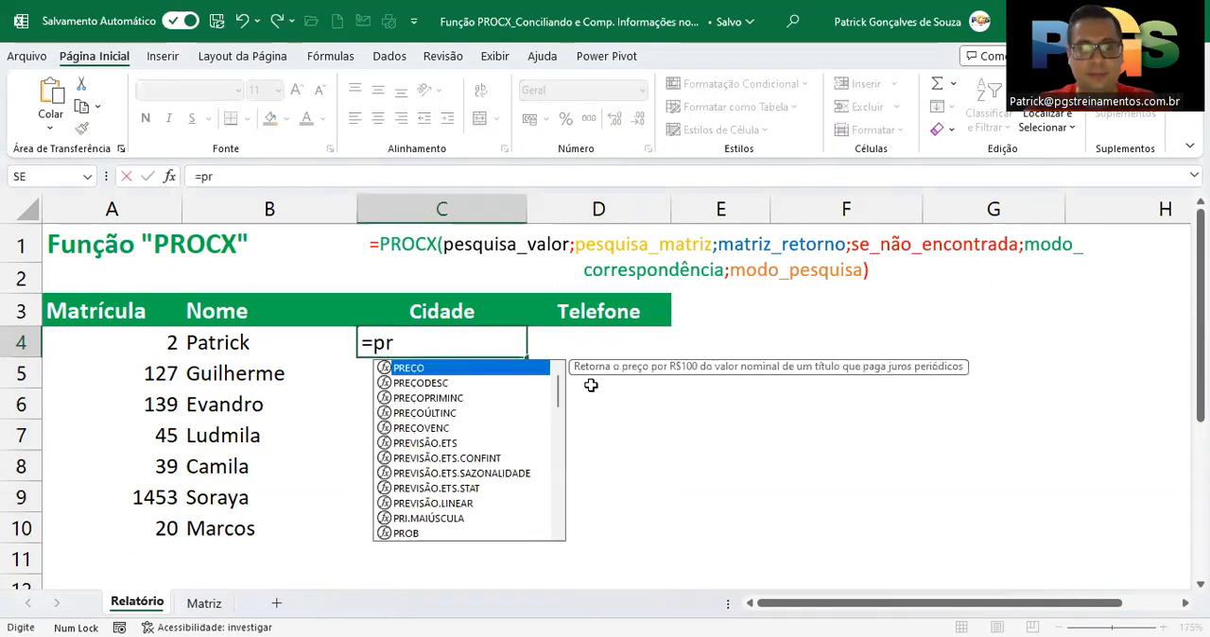
{"action": "type", "text": "ocx"}
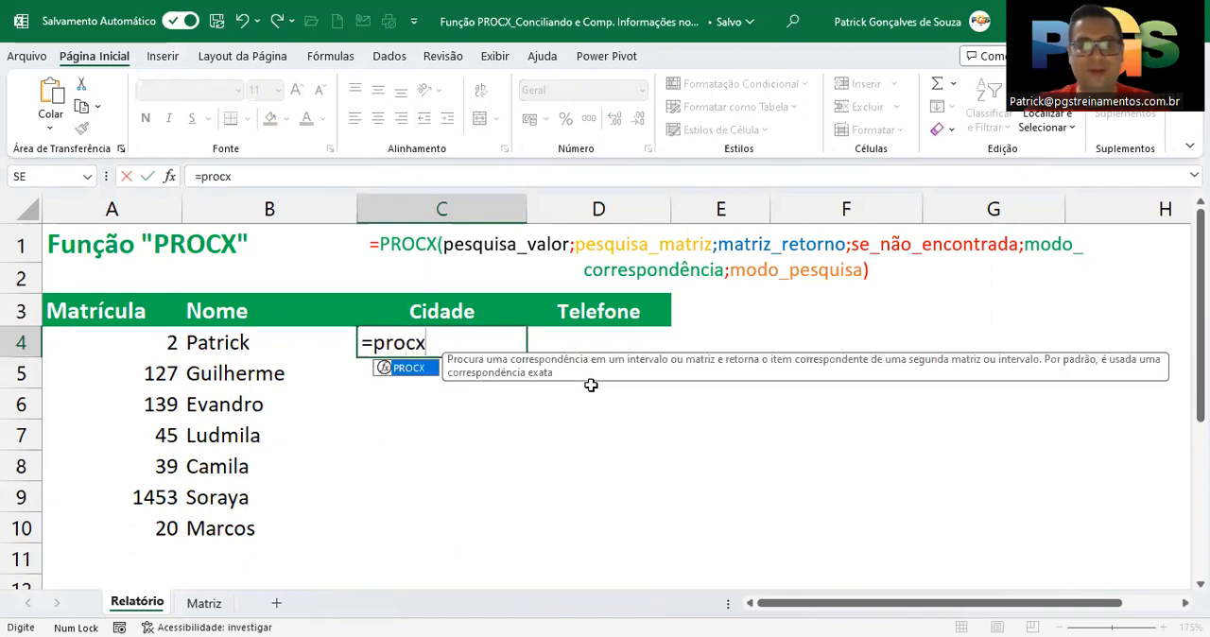
{"action": "type", "text": "("}
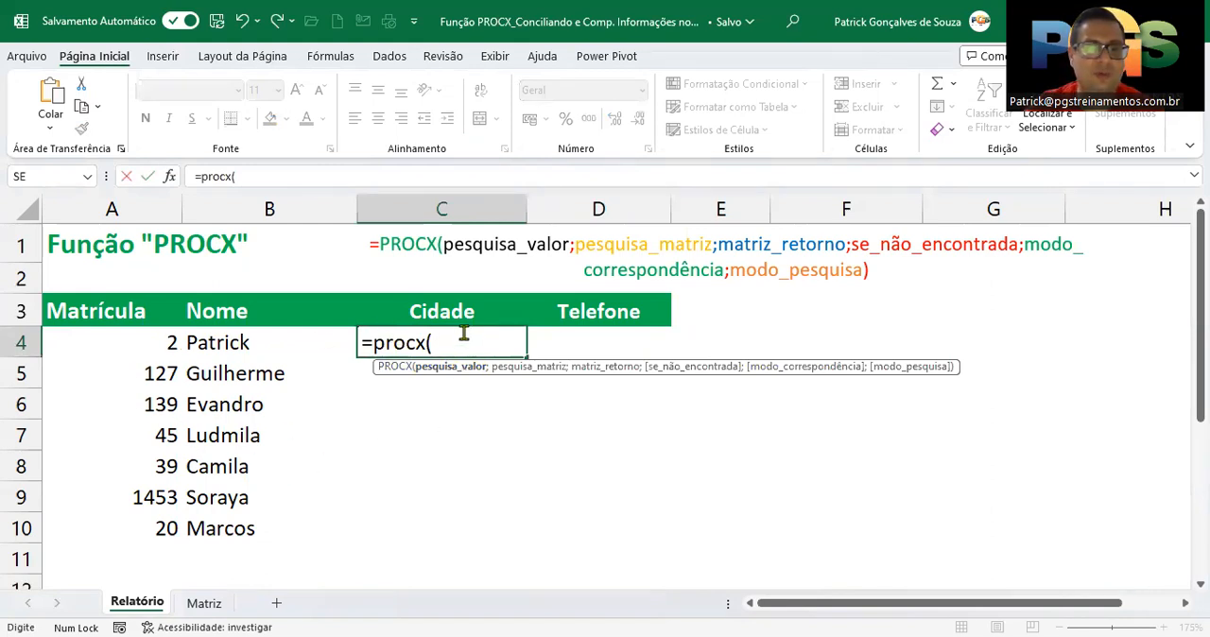
{"action": "left_click", "coordinate": [102, 338]}
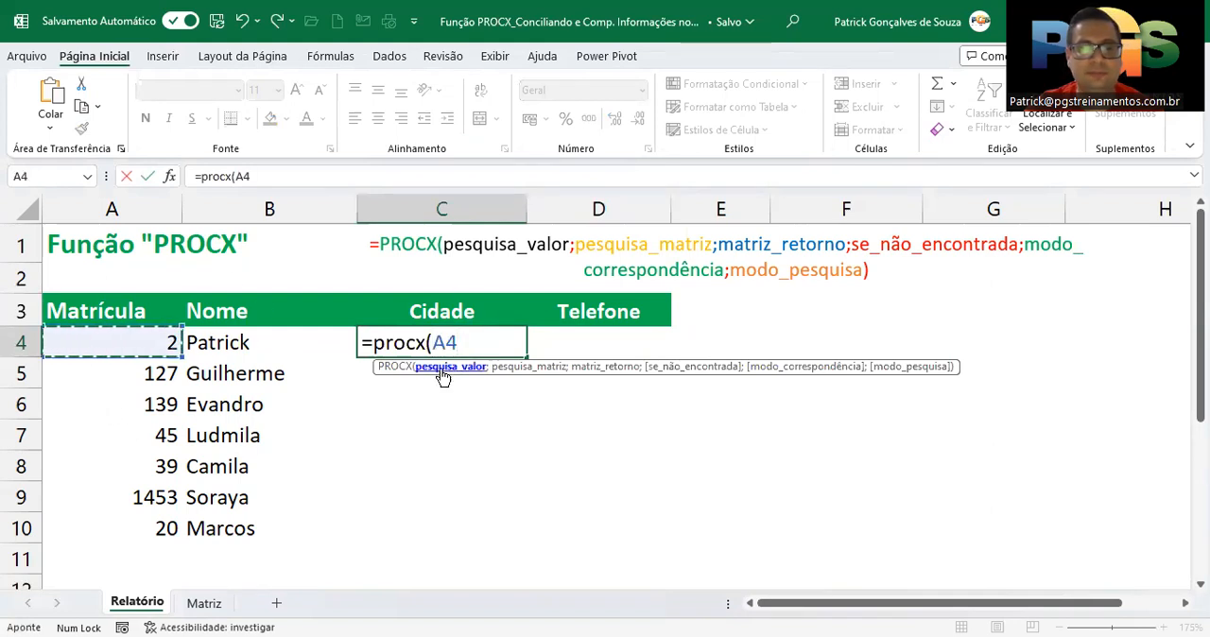
{"action": "type", "text": ";"}
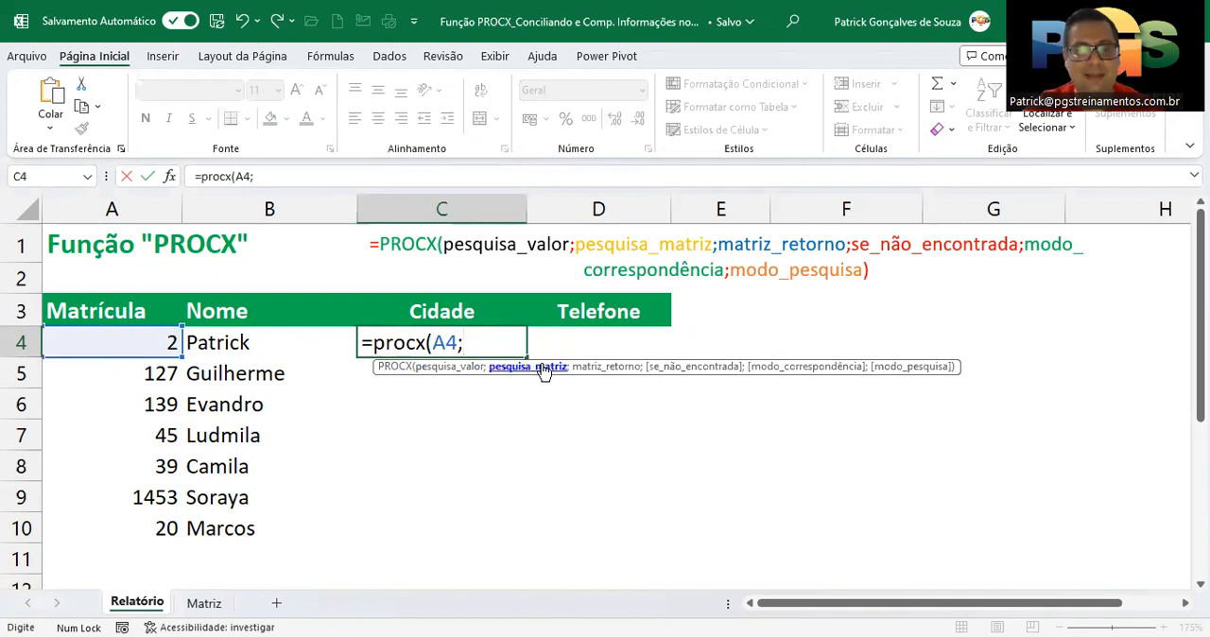
Set the formula's lookup array to column B and its return array to column C of the Matriz sheet
{"action": "left_click", "coordinate": [217, 604]}
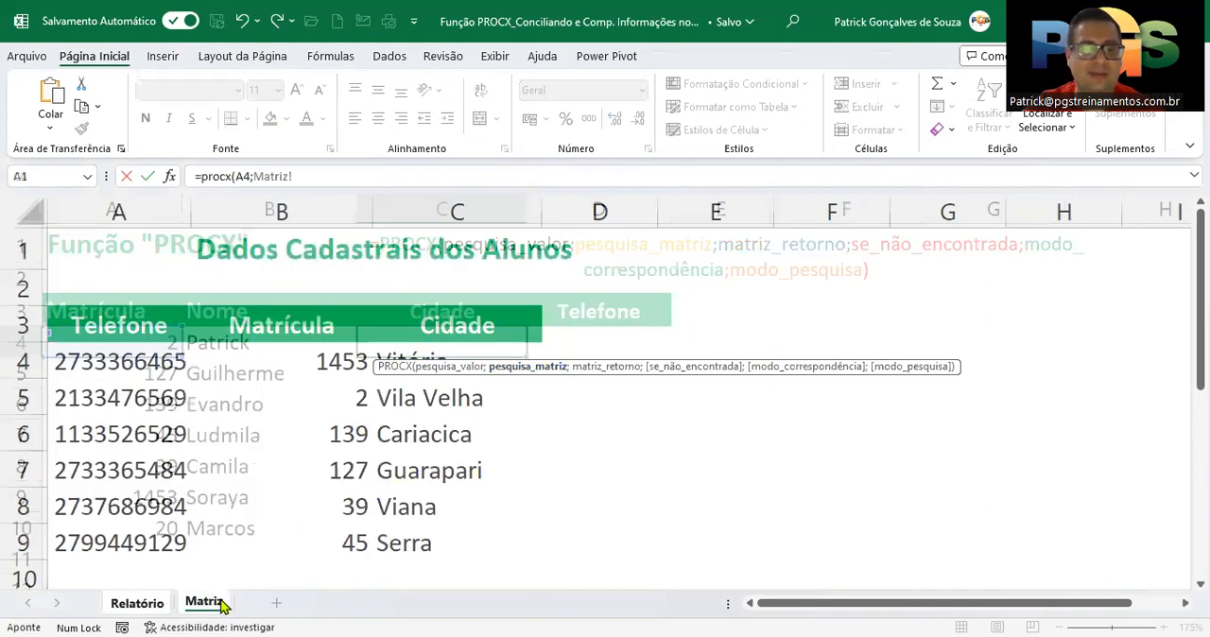
{"action": "left_click", "coordinate": [276, 210]}
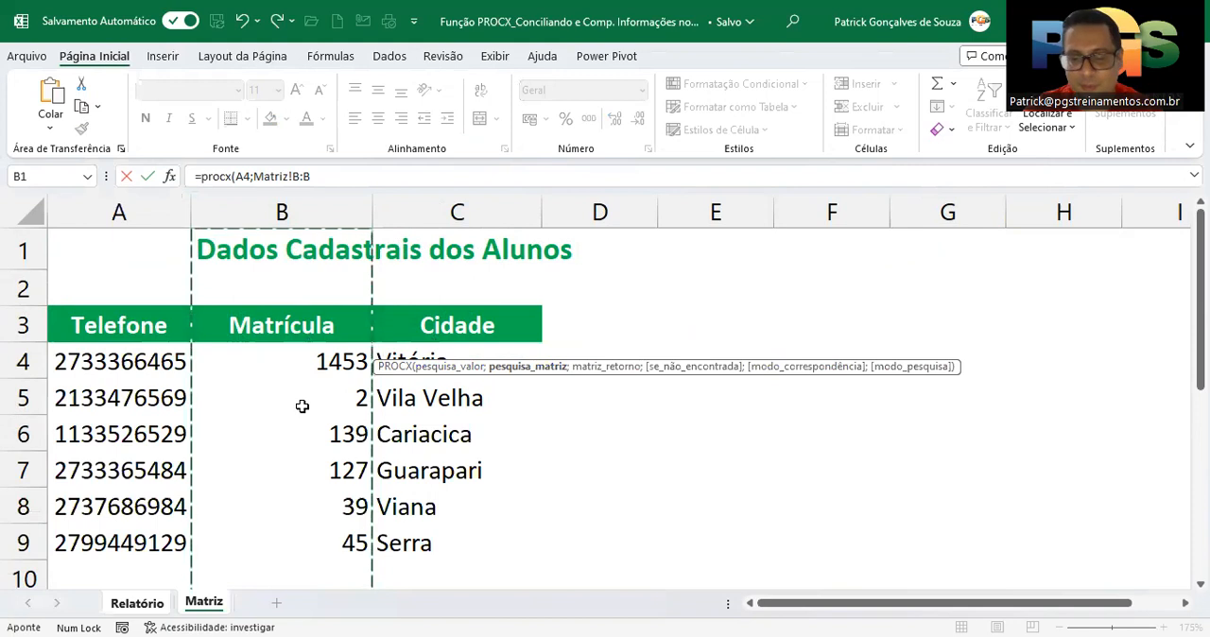
{"action": "type", "text": ";"}
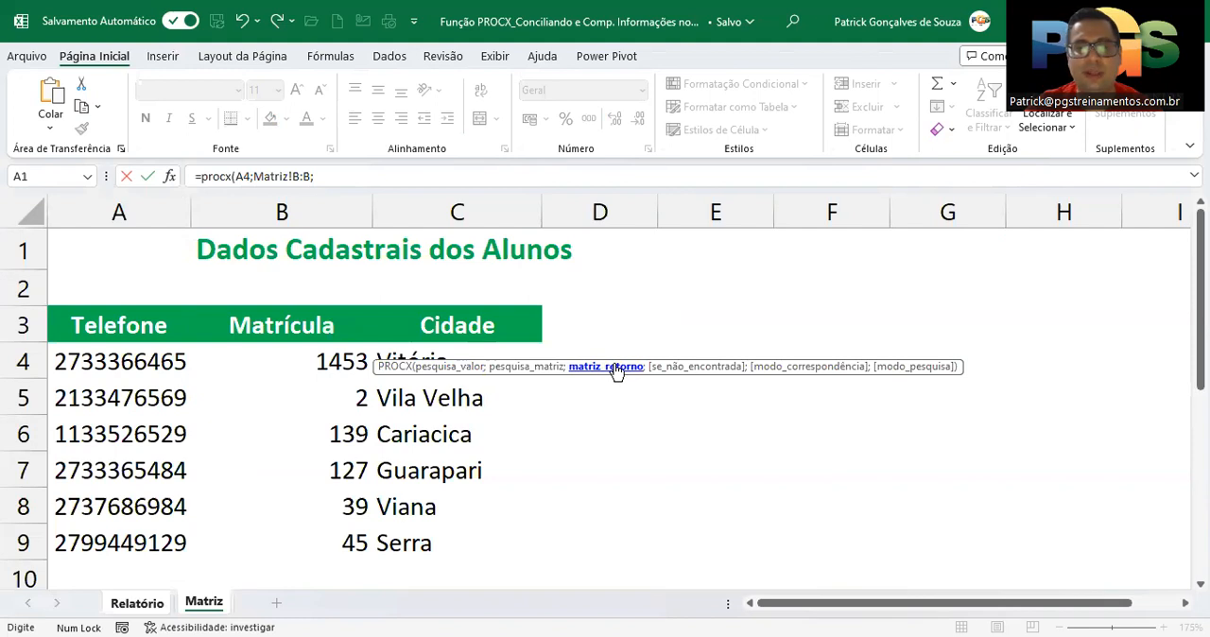
{"action": "left_click", "coordinate": [473, 210]}
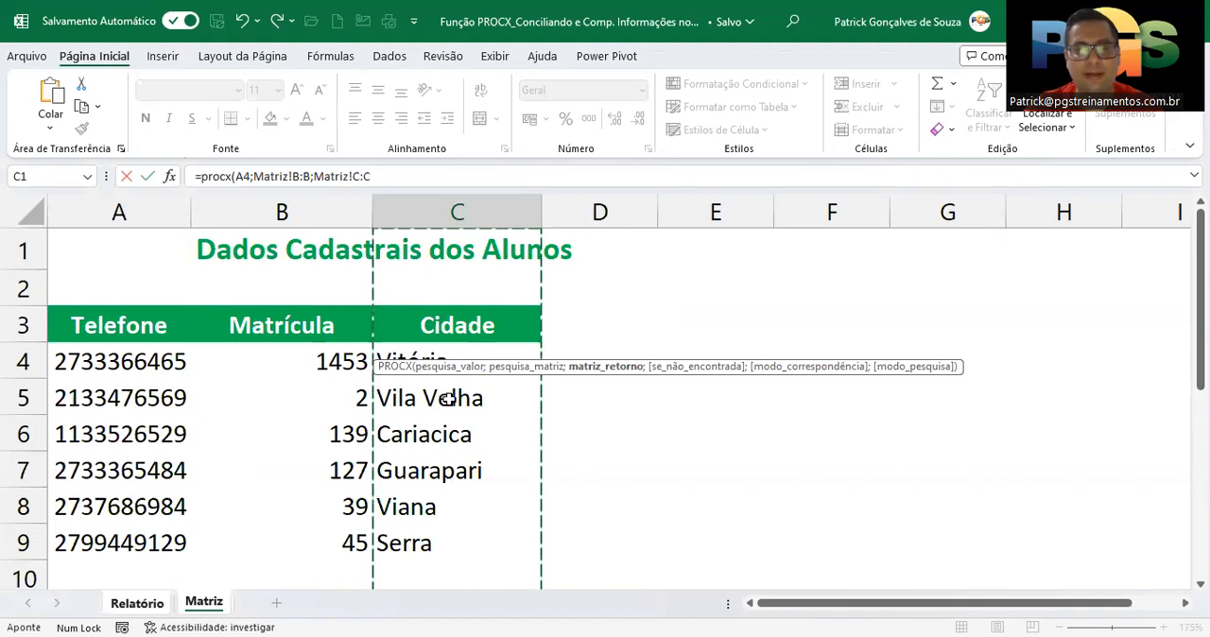
{"action": "type", "text": ";"}
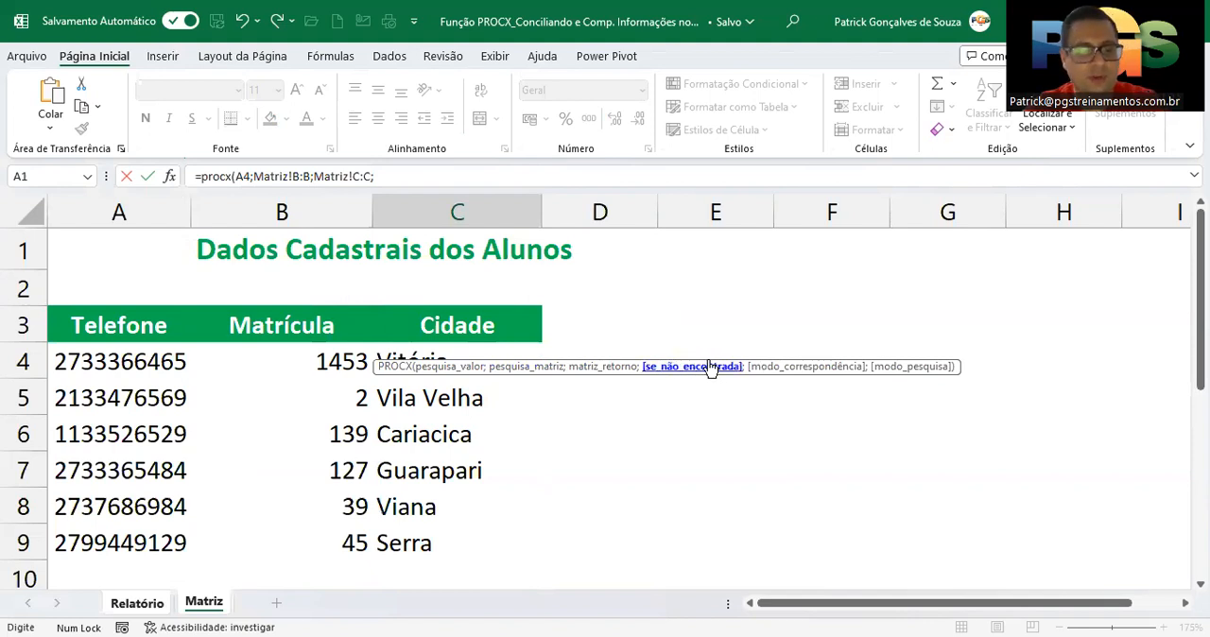
Set the formula's if-not-found argument to the text "Verificar"
{"action": "type", "text": "\"Verificar"}
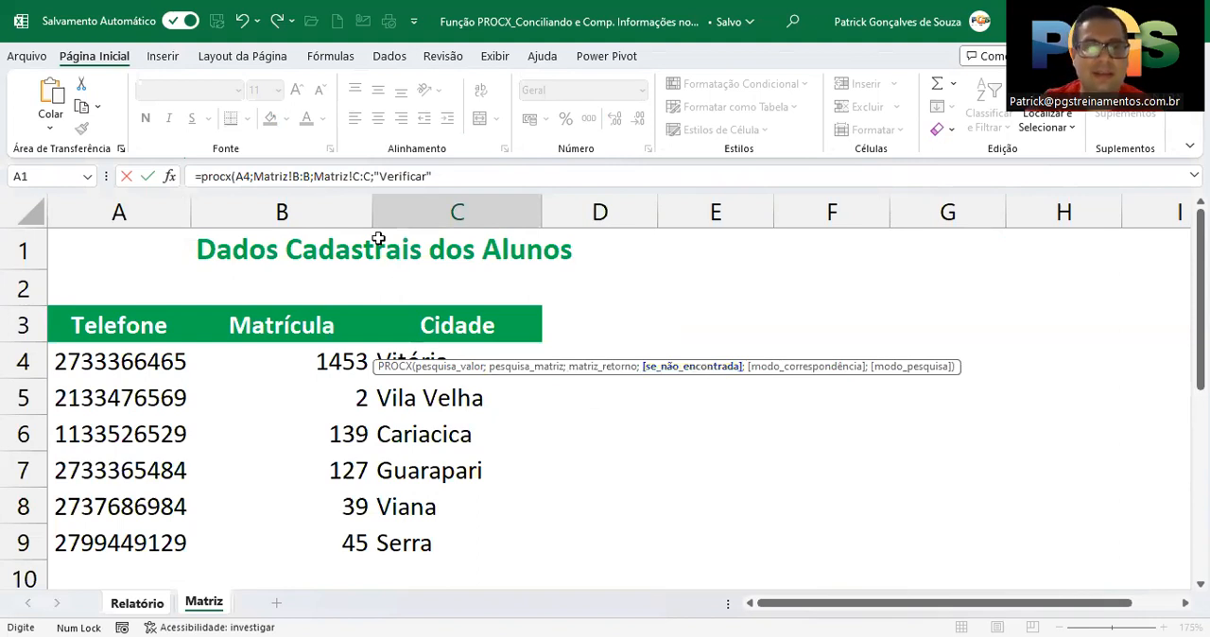
{"action": "left_click", "coordinate": [467, 173]}
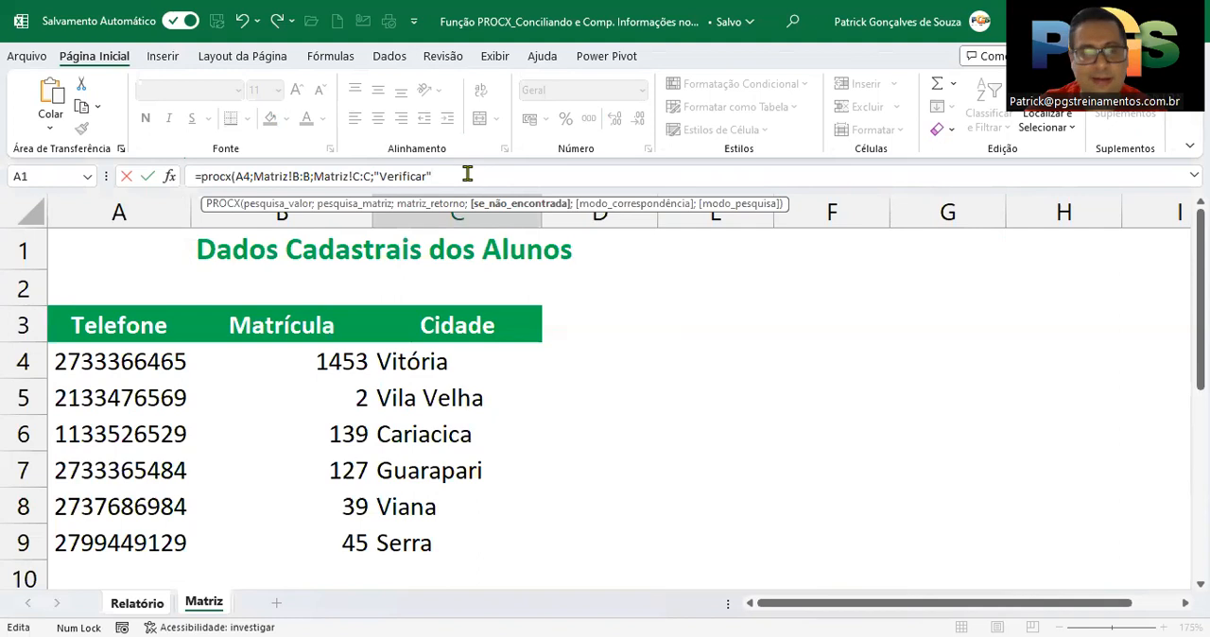
{"action": "type", "text": ";"}
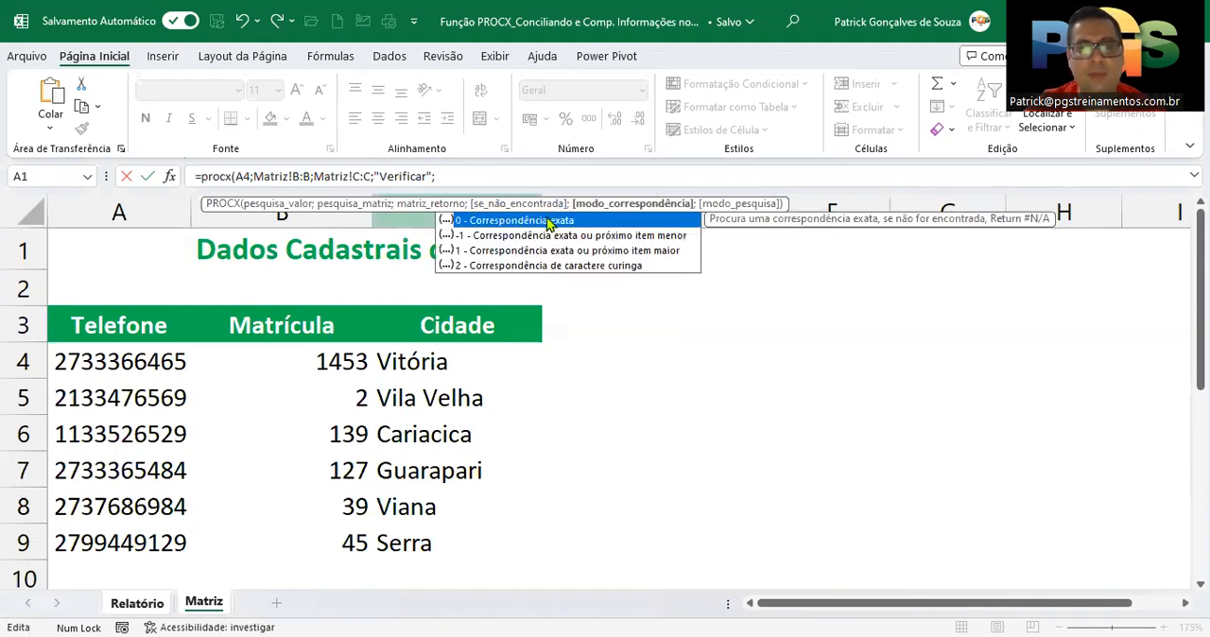
Set the match mode to 0 (Correspondência exata) and the search mode to 1 (Pesquisar do primeiro ao último)
{"action": "left_click", "coordinate": [605, 243]}
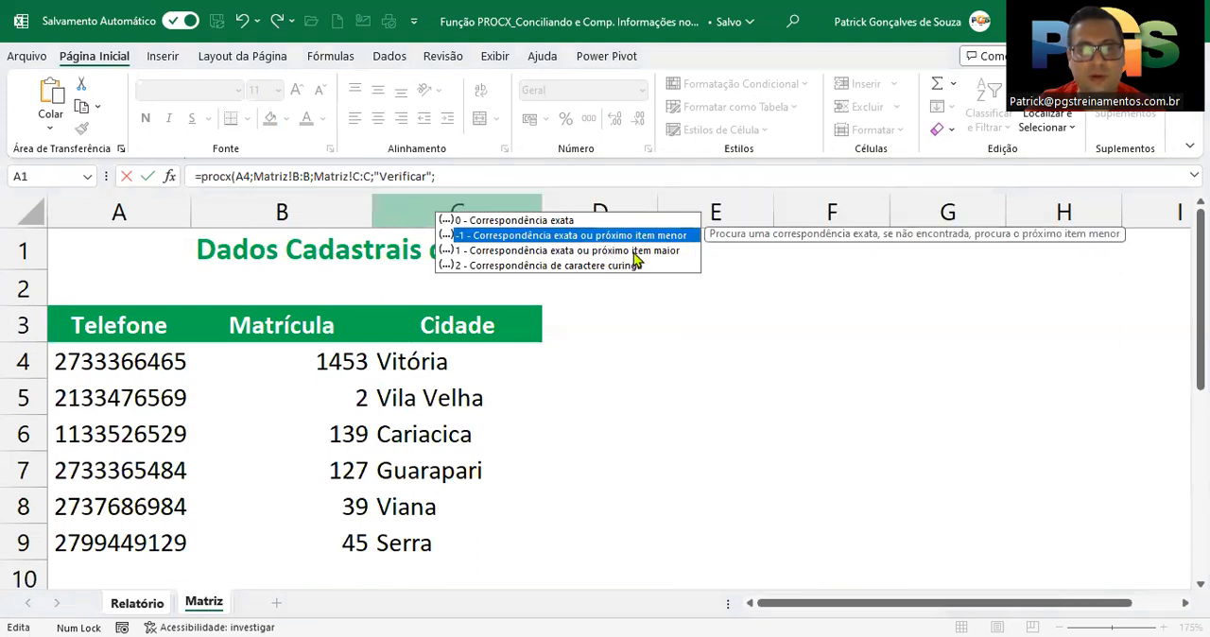
{"action": "left_click", "coordinate": [635, 252]}
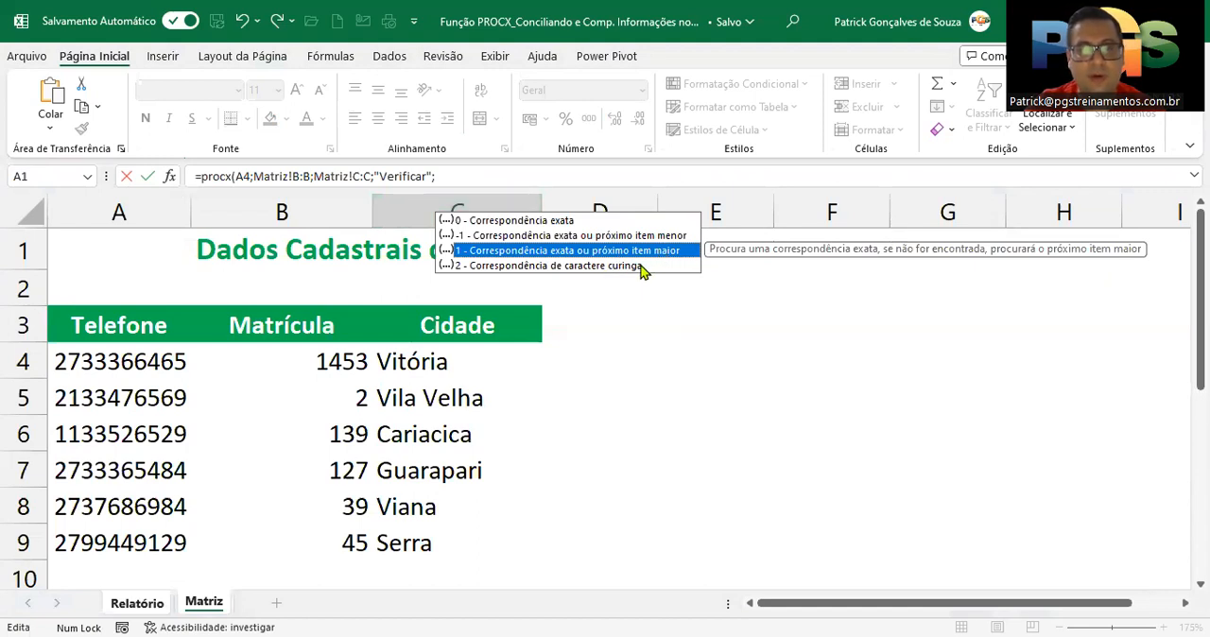
{"action": "left_click", "coordinate": [639, 266]}
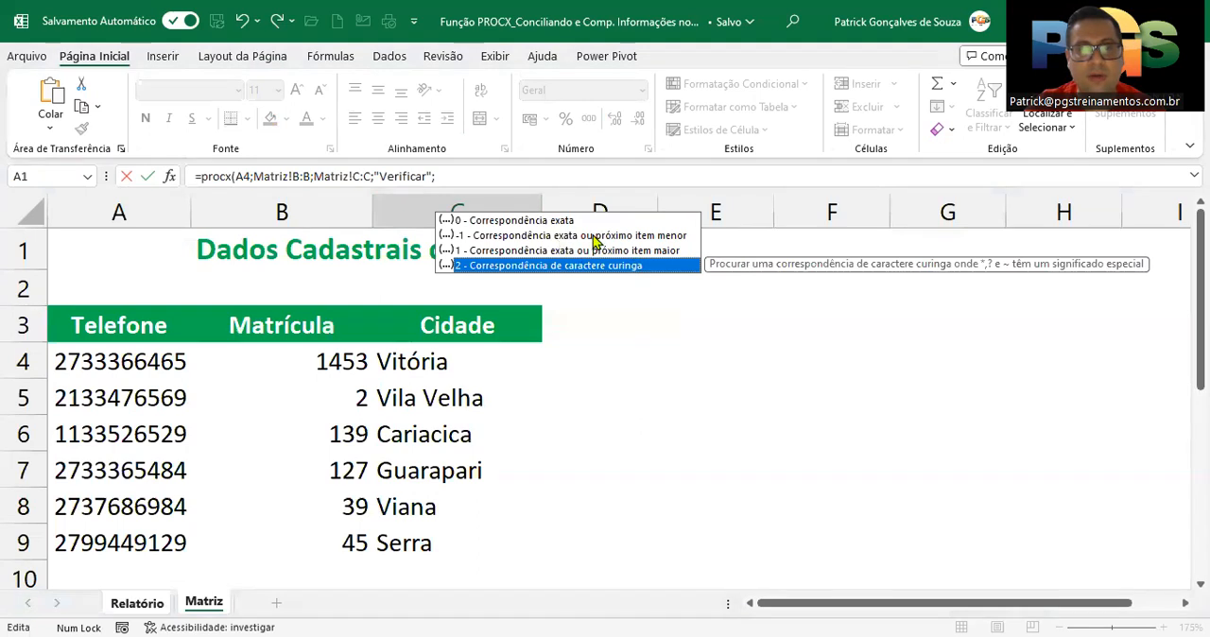
{"action": "left_click", "coordinate": [560, 221]}
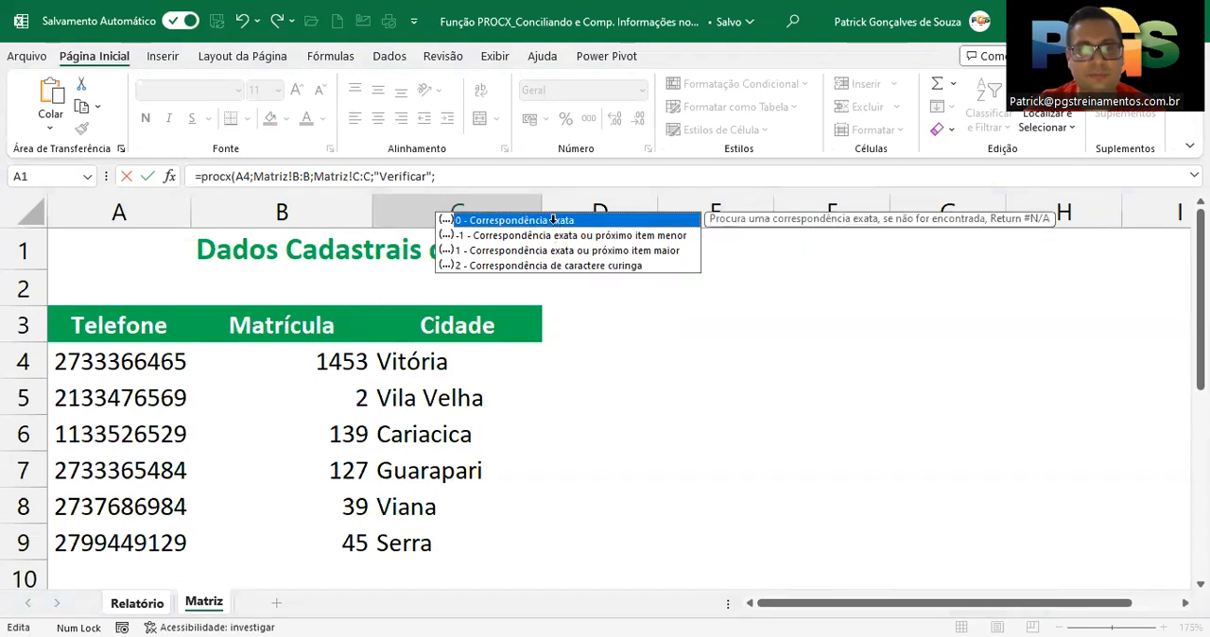
{"action": "double_click", "coordinate": [553, 220]}
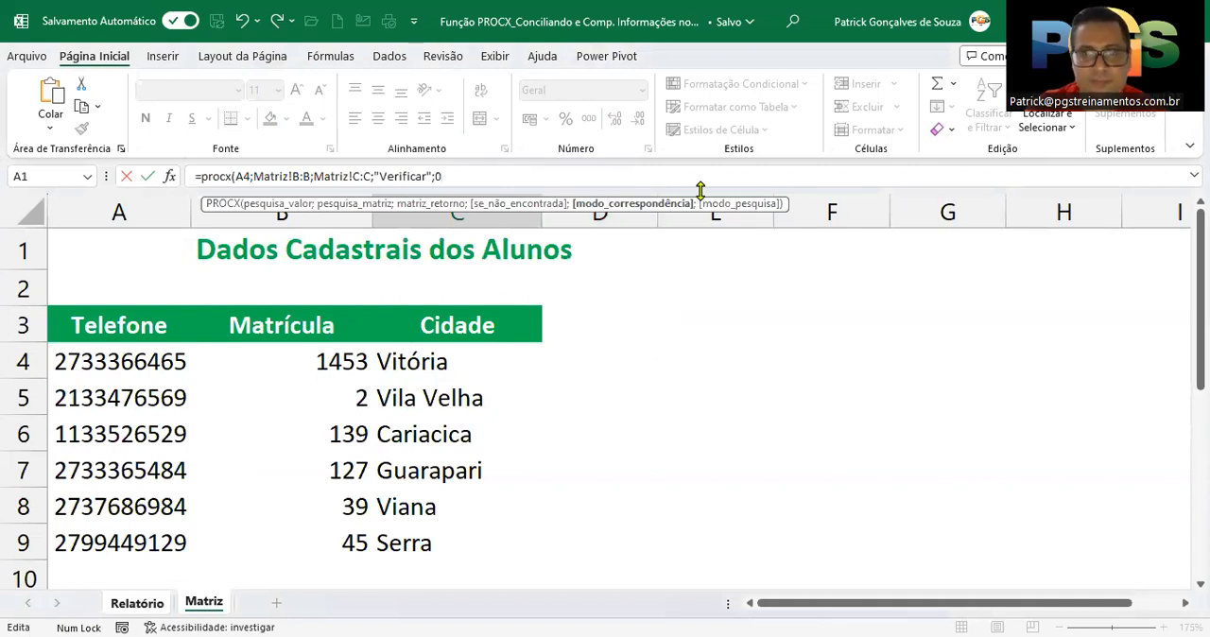
{"action": "type", "text": ";"}
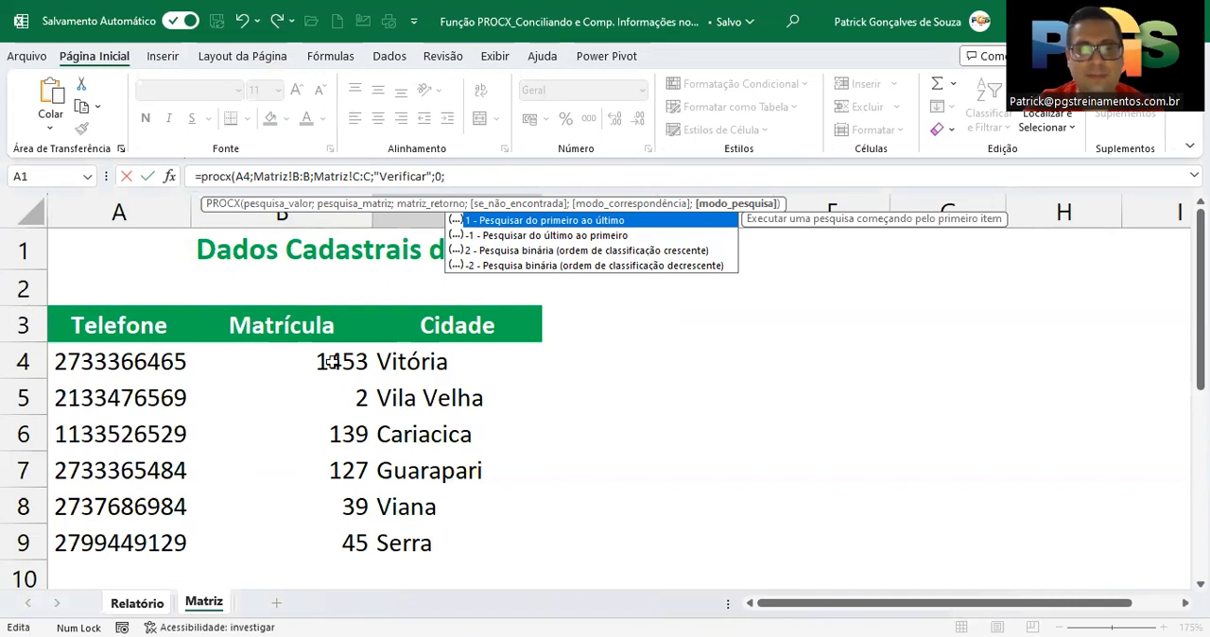
{"action": "double_click", "coordinate": [613, 219]}
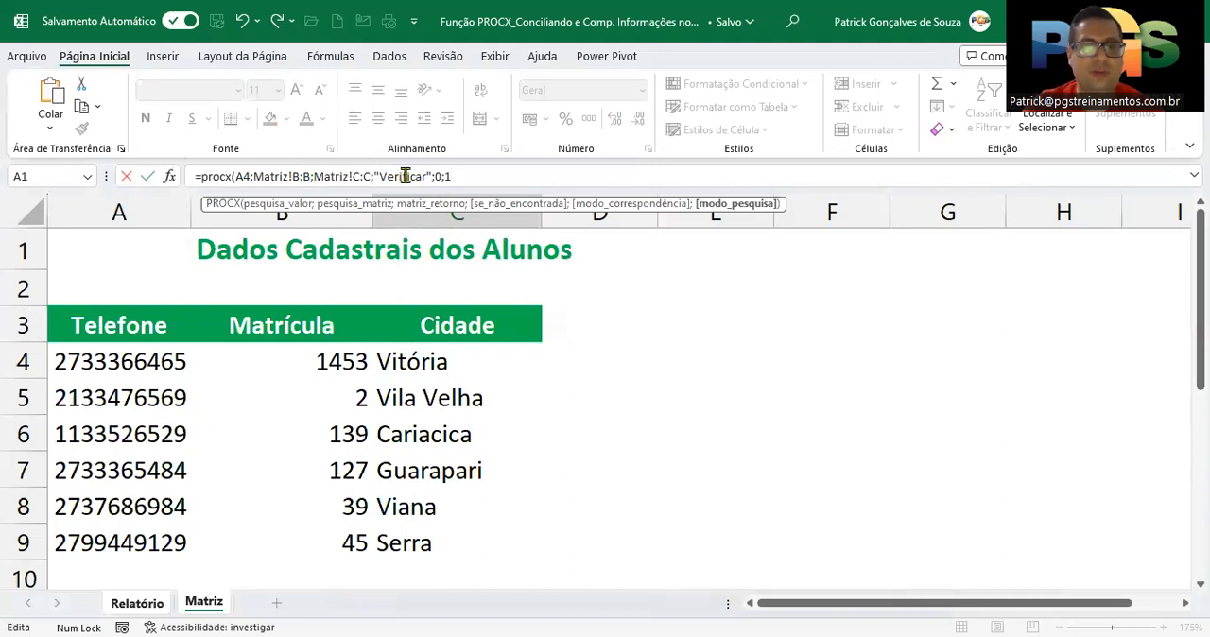
Complete the PROCX formula with a closing parenthesis and commit it to cell C4
{"action": "left_click", "coordinate": [499, 204]}
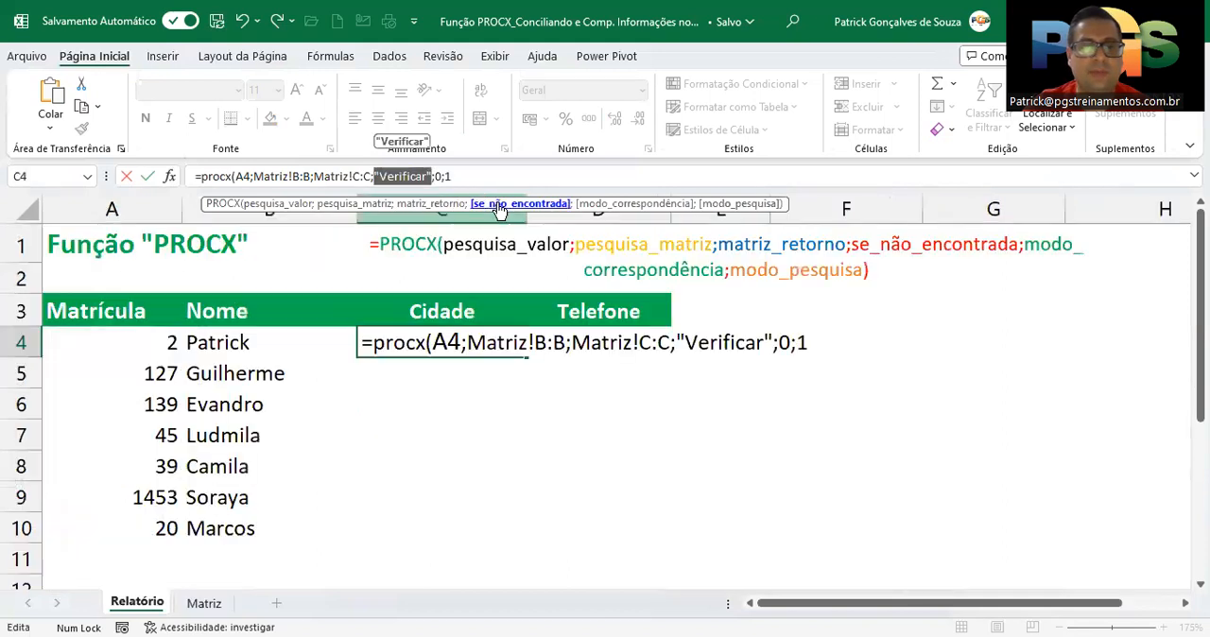
{"action": "left_click", "coordinate": [469, 177]}
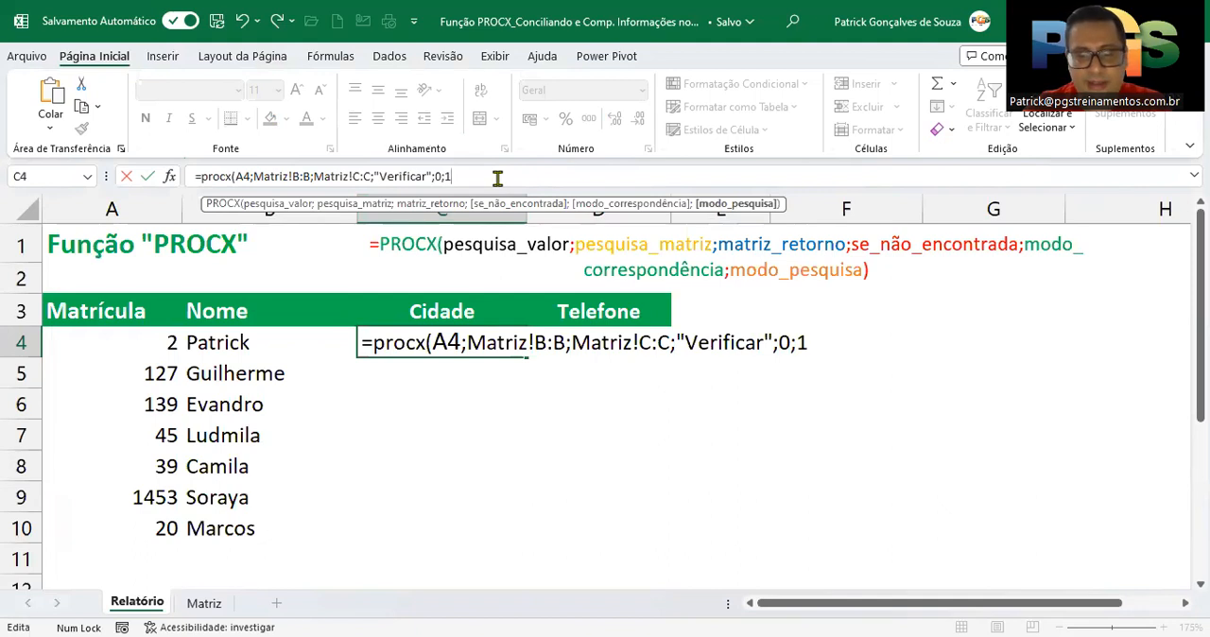
{"action": "type", "text": ";0;1)"}
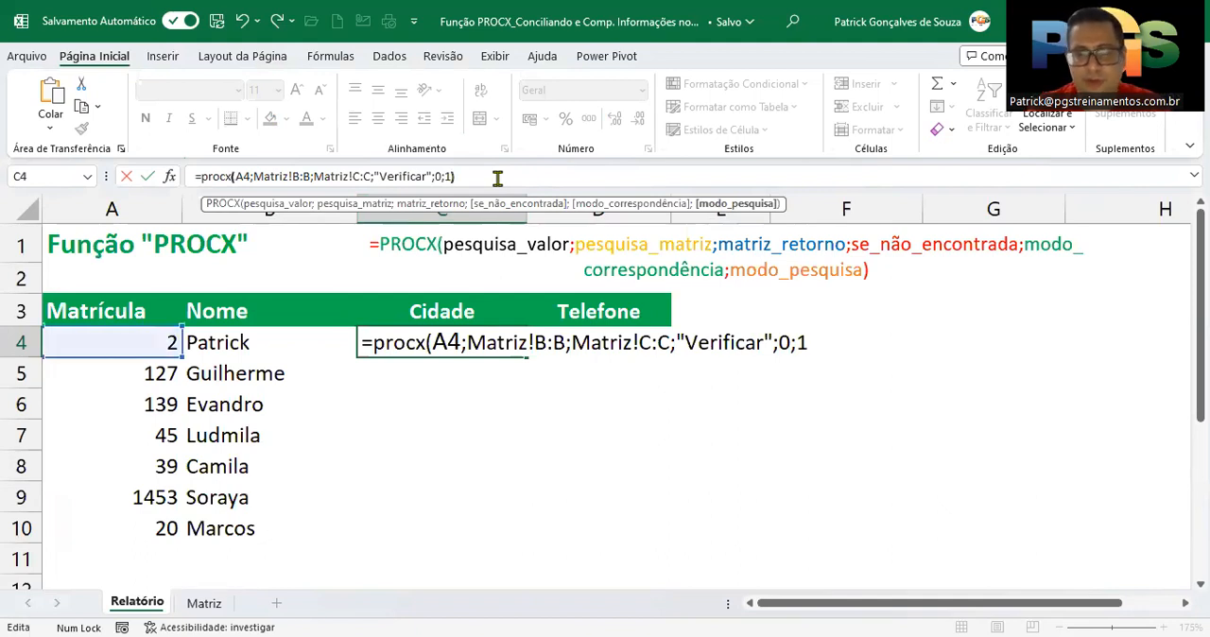
{"action": "key", "text": "Return"}
{"action": "left_click", "coordinate": [476, 345]}
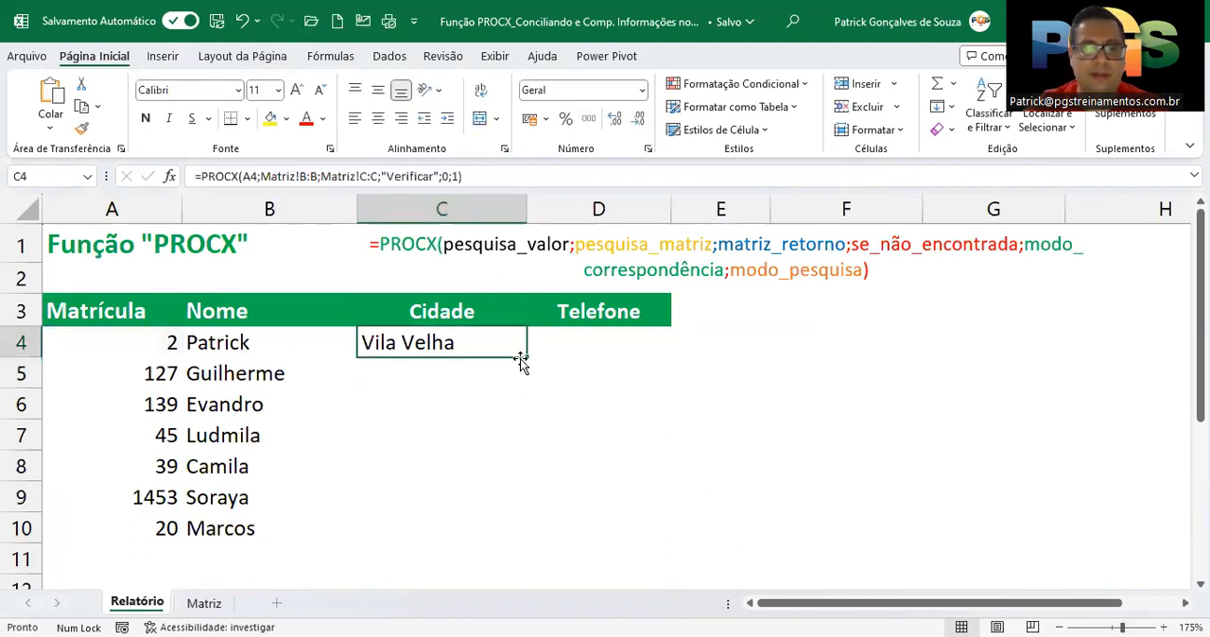
Fill the PROCX formula from C4 down the Cidade column to C10 and check the last row
{"action": "double_click", "coordinate": [525, 359]}
{"action": "left_click_drag", "start_coordinate": [406, 527], "coordinate": [179, 529]}
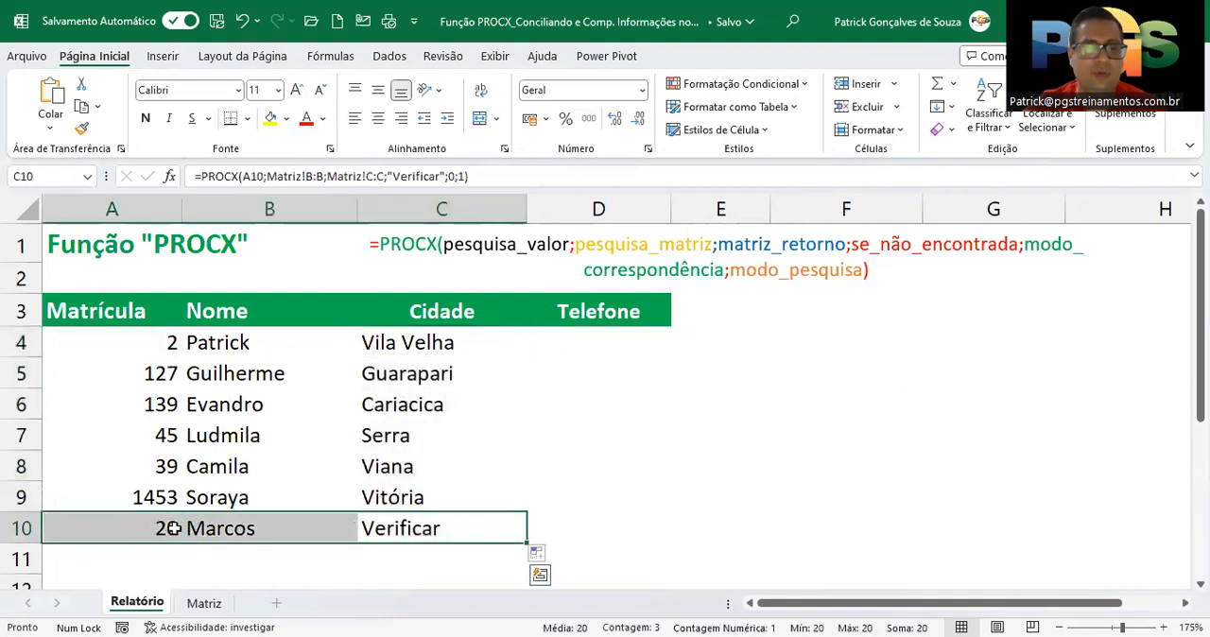
{"action": "left_click", "coordinate": [401, 531]}
Check the Matriz sheet's Matrícula values in B4:B9 against the Cidade result in row 10 of the Relatório sheet
{"action": "left_click", "coordinate": [203, 604]}
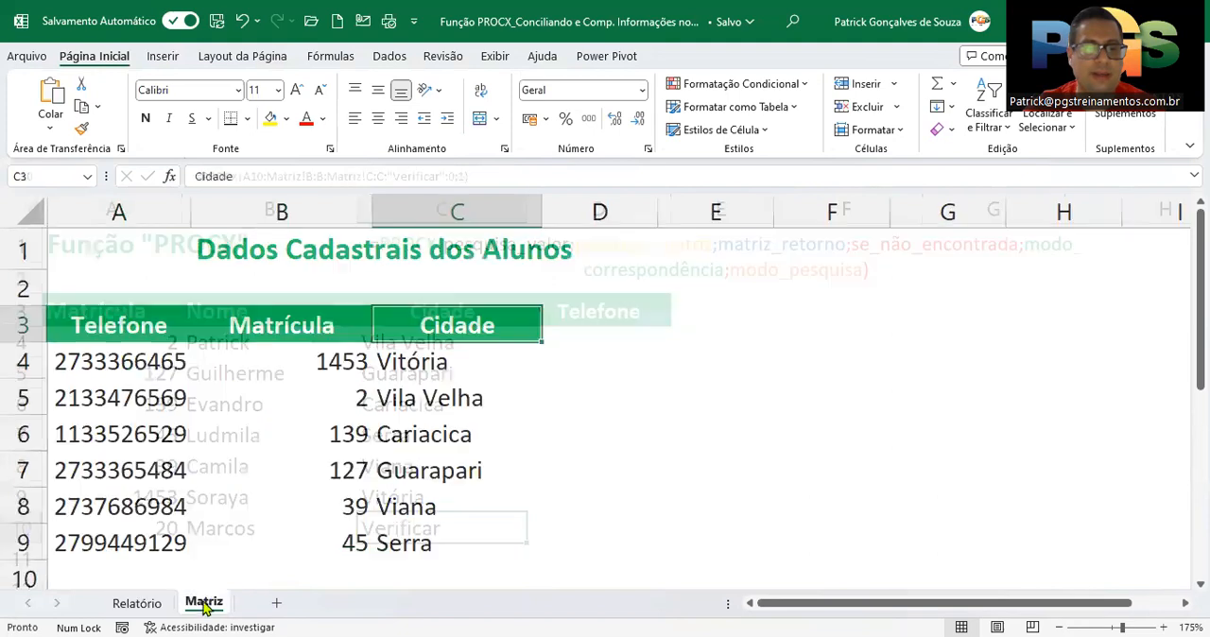
{"action": "left_click_drag", "start_coordinate": [346, 360], "coordinate": [333, 543]}
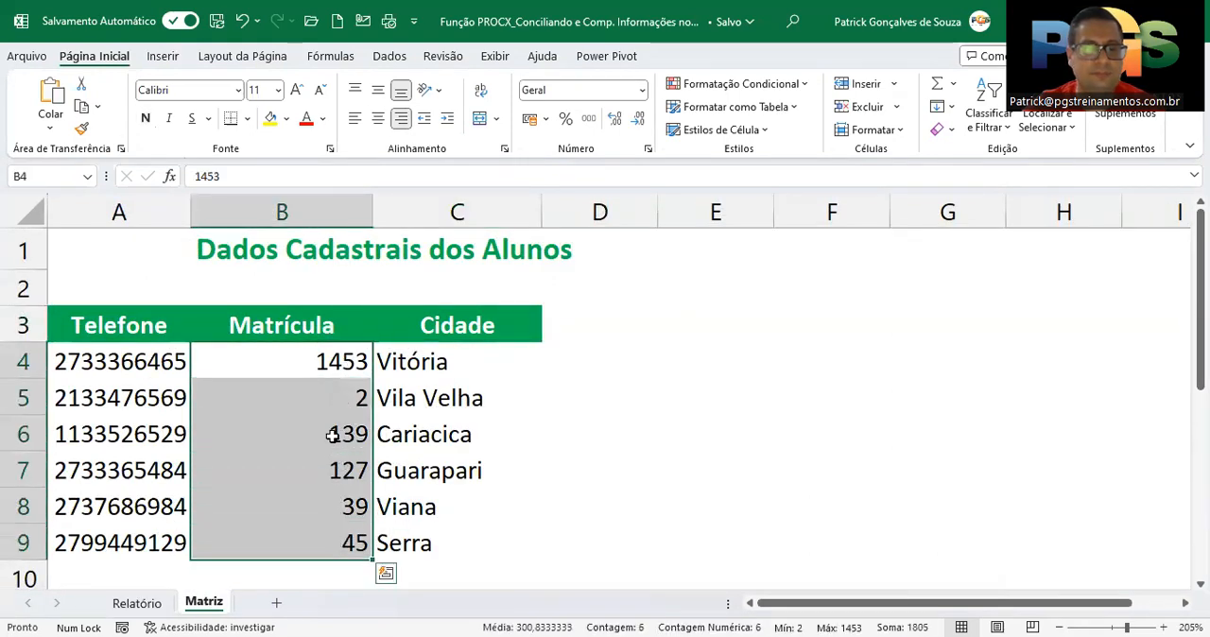
{"action": "left_click", "coordinate": [154, 605]}
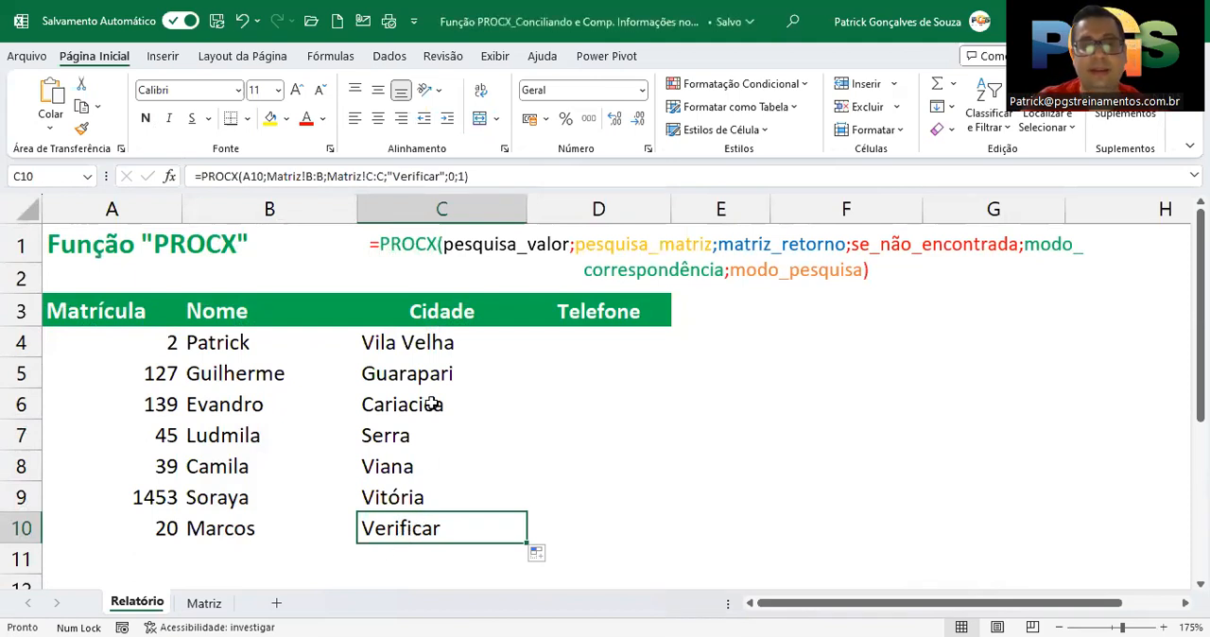
{"action": "left_click", "coordinate": [444, 344]}
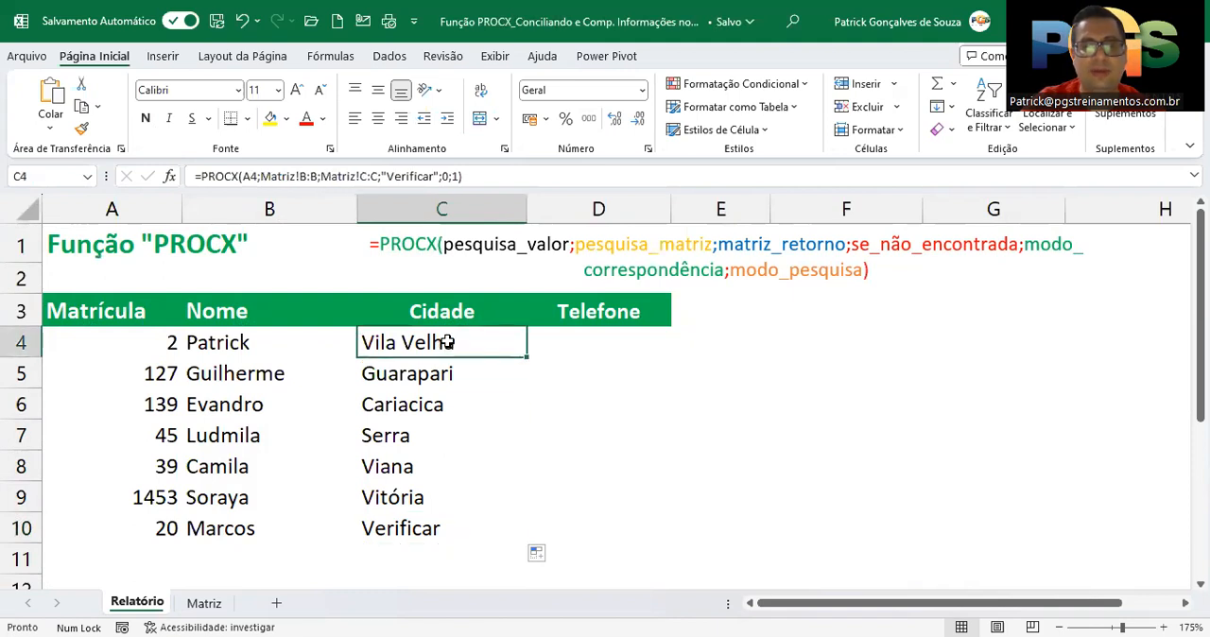
{"action": "left_click", "coordinate": [419, 529]}
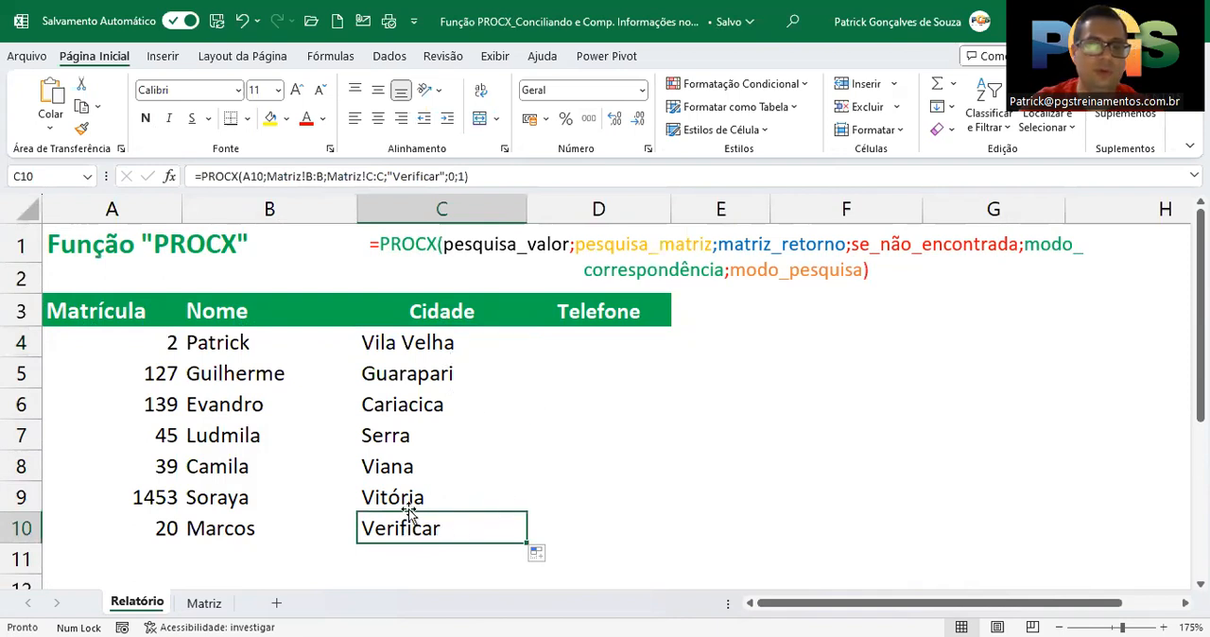
Start a PROCX formula in D4 of the Telefone column with A4 as the lookup value
{"action": "left_click", "coordinate": [595, 345]}
{"action": "type", "text": "="}
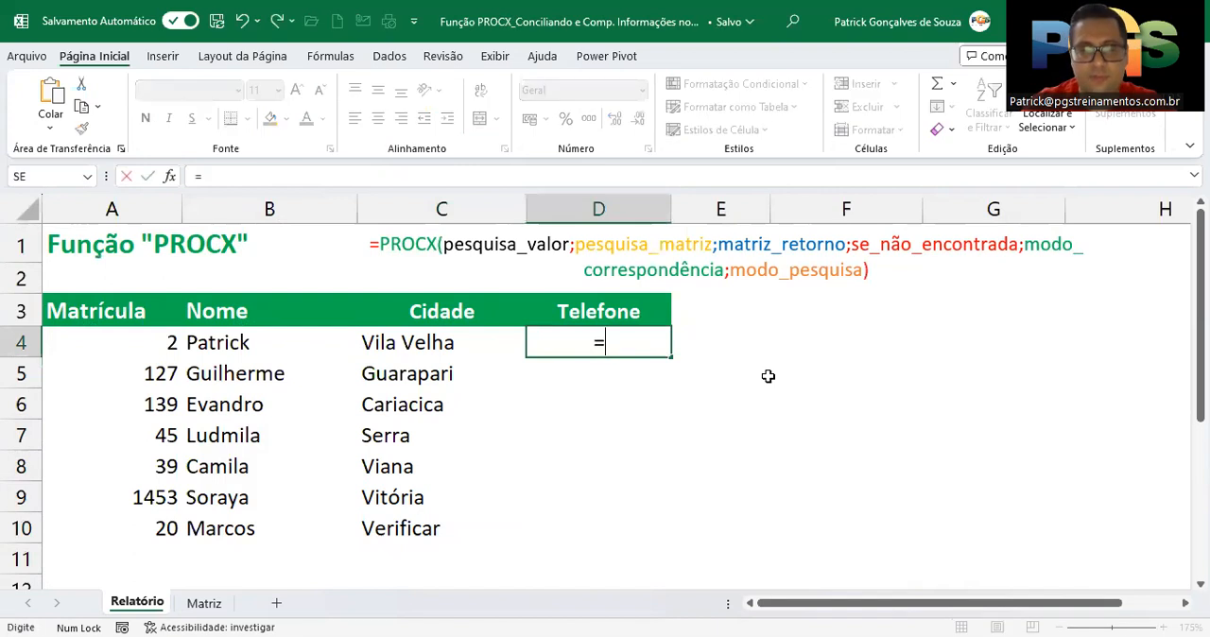
{"action": "type", "text": "pro"}
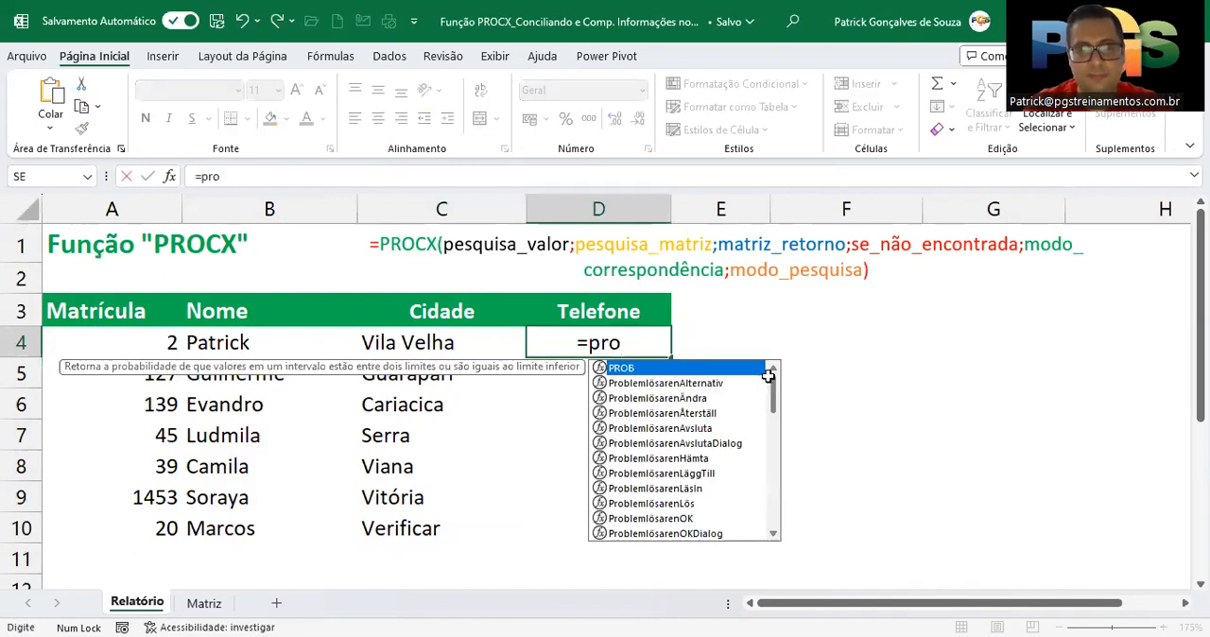
{"action": "type", "text": "cx("}
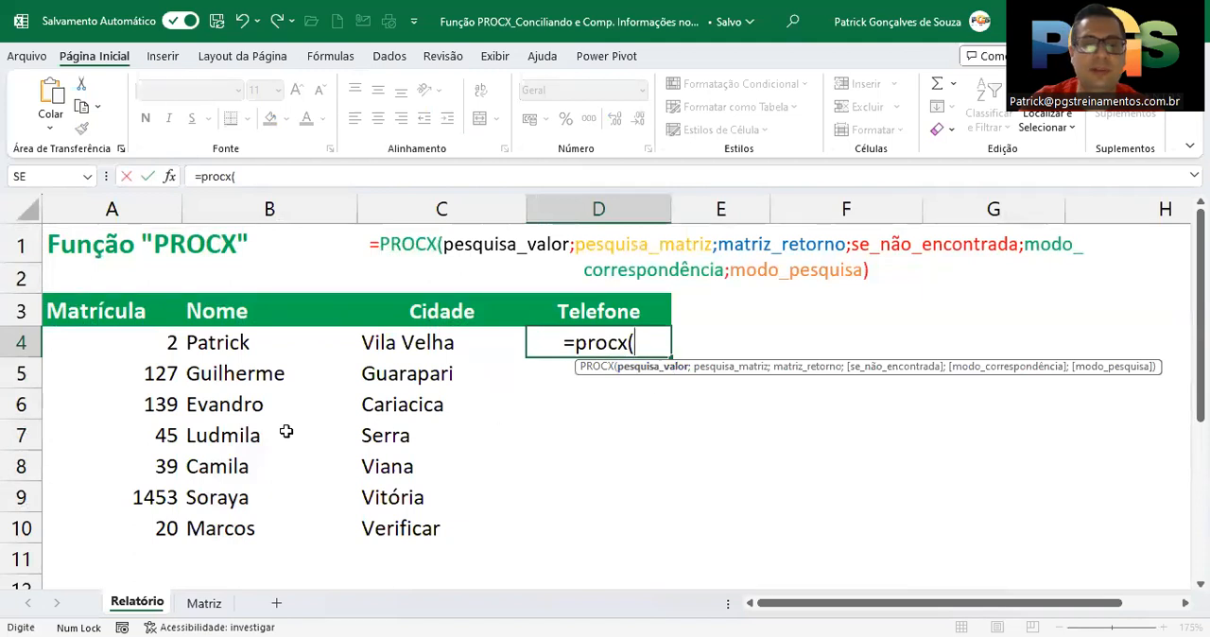
{"action": "left_click", "coordinate": [120, 338]}
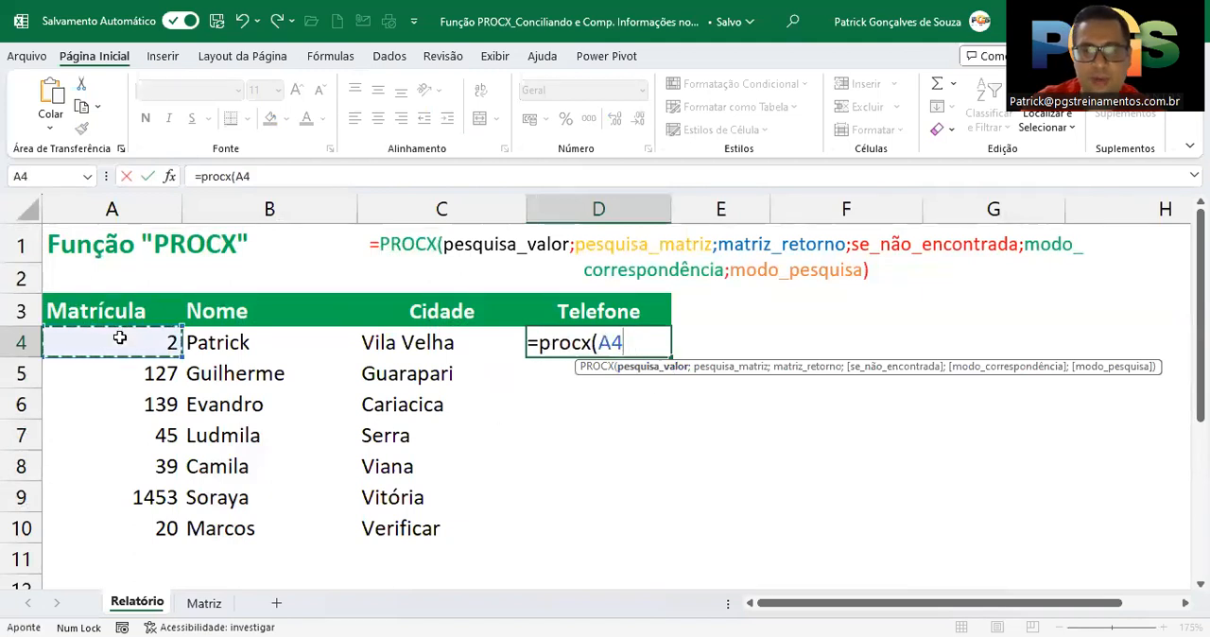
{"action": "type", "text": ";"}
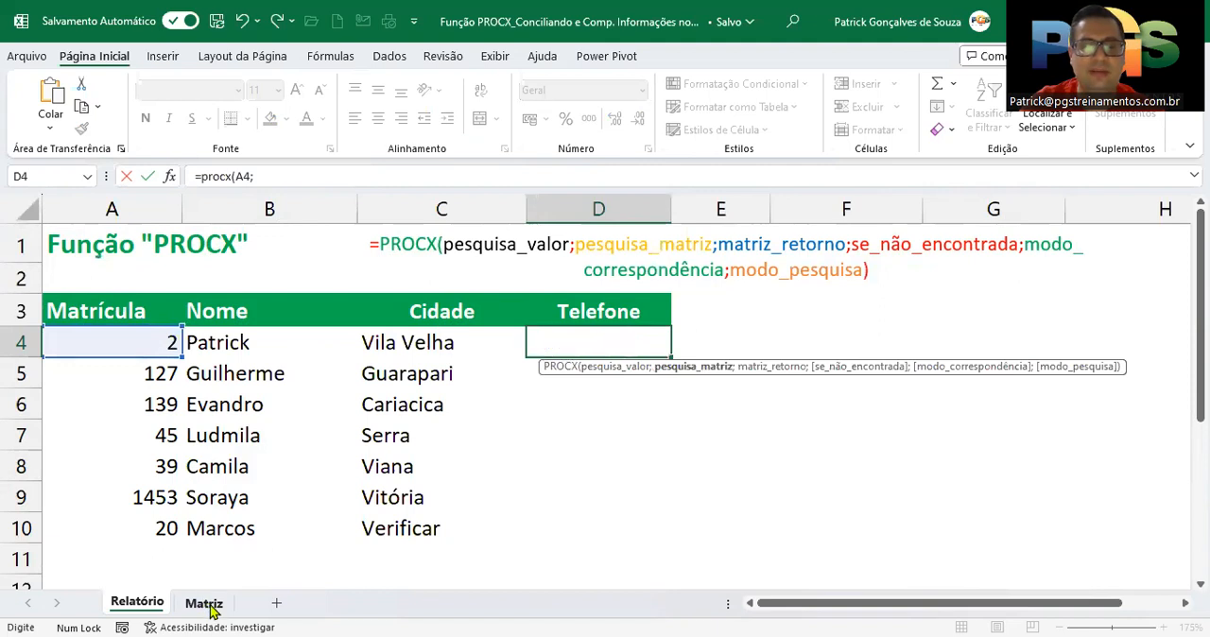
Set the formula's lookup array to column B and its return array to column A of the Matriz sheet
{"action": "left_click", "coordinate": [206, 605]}
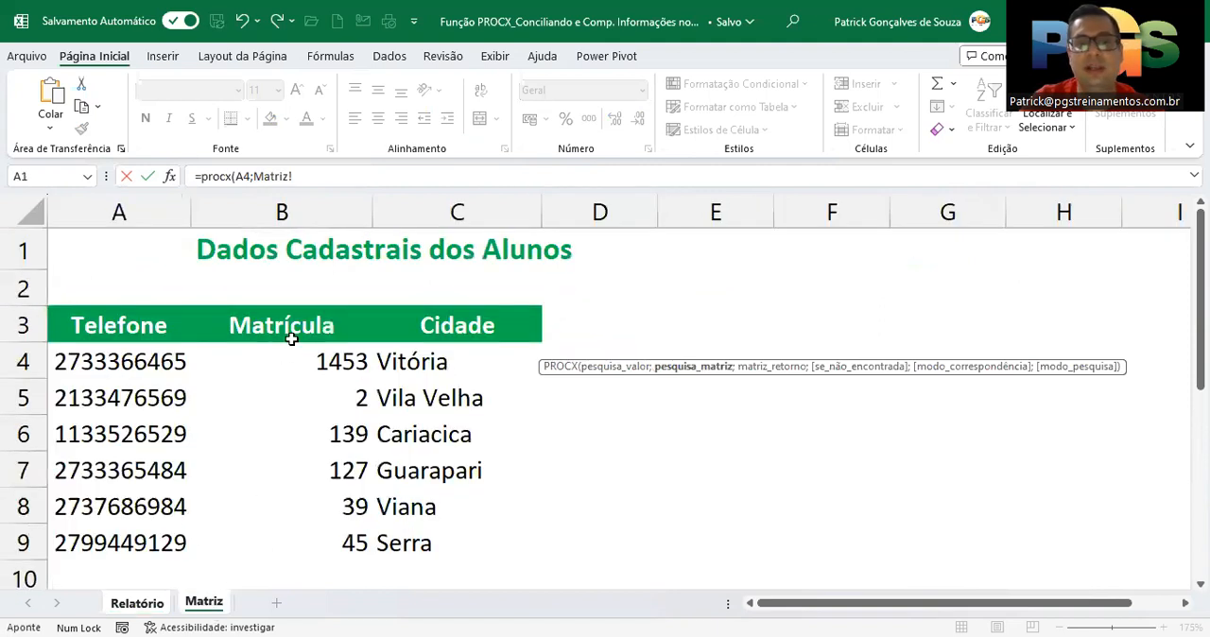
{"action": "left_click", "coordinate": [308, 218]}
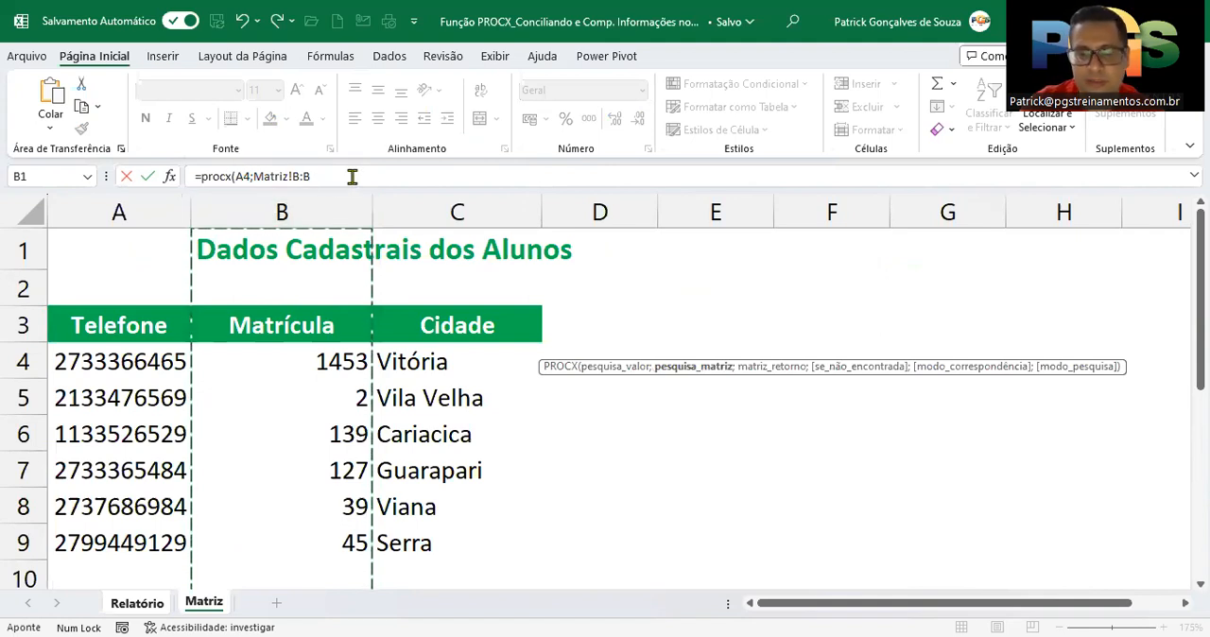
{"action": "type", "text": ";"}
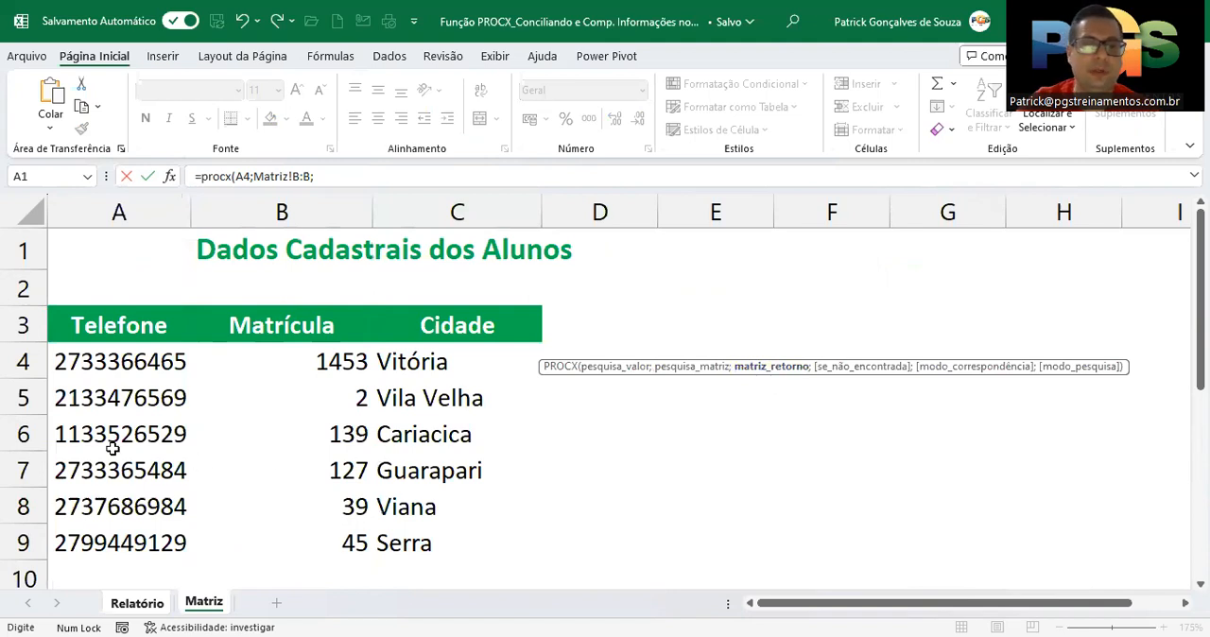
{"action": "left_click", "coordinate": [128, 214]}
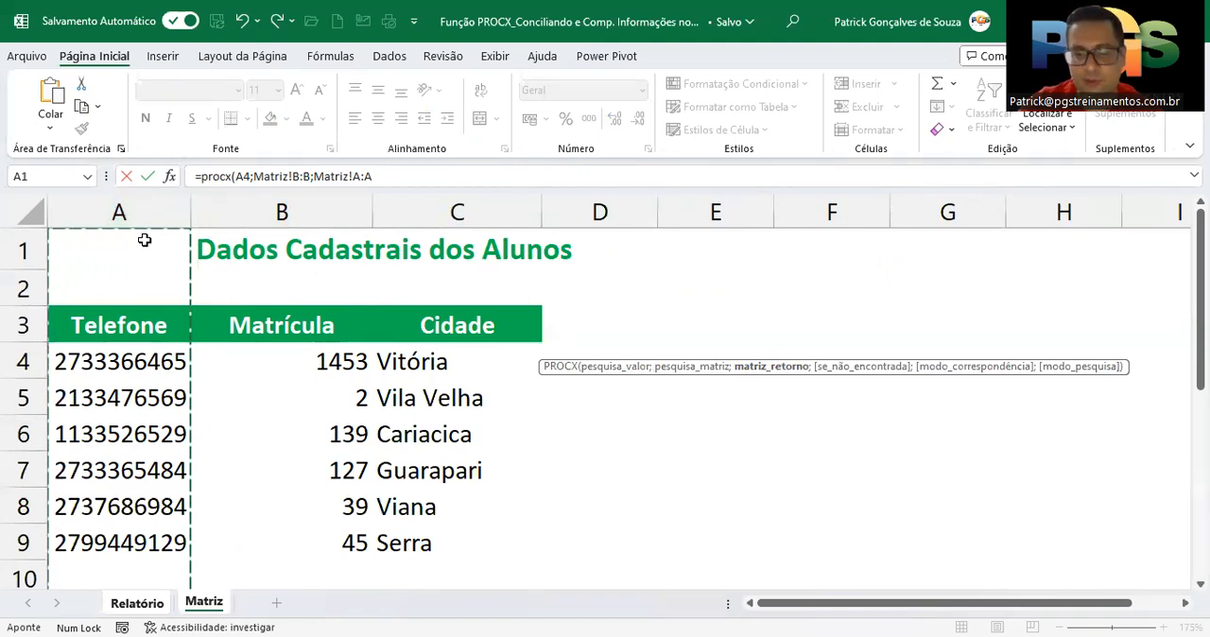
{"action": "type", "text": ";\"Verificar"}
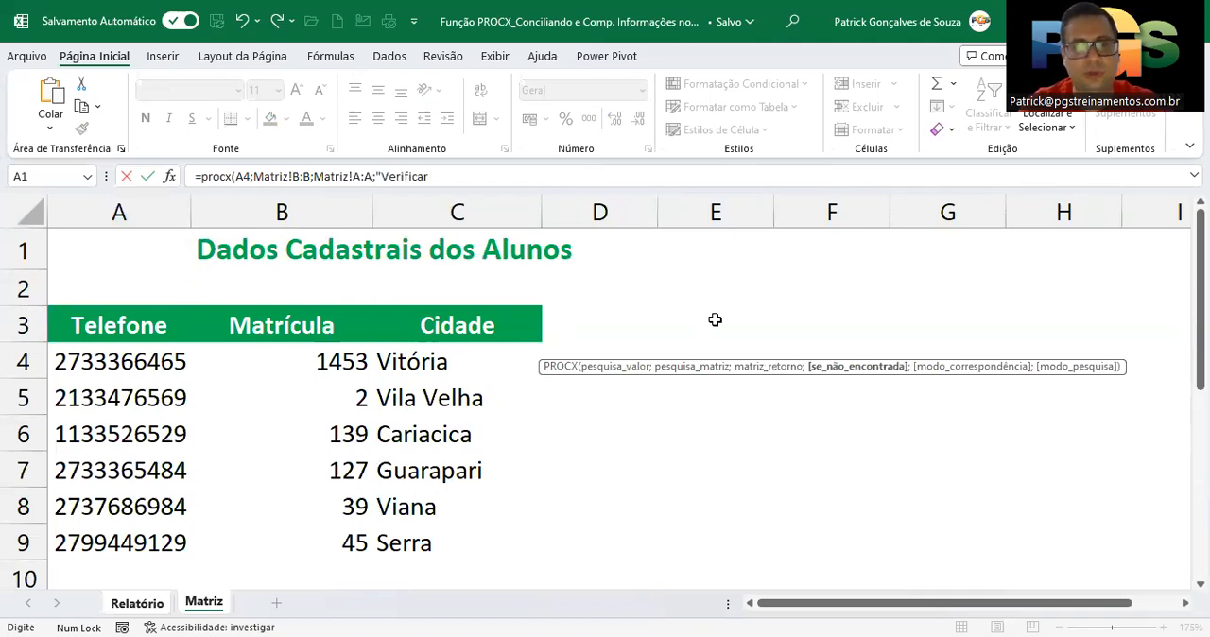
Finish the formula with "Verificar" as the if-not-found text, match mode 0 and search mode 1, and commit it to D4
{"action": "type", "text": "\";"}
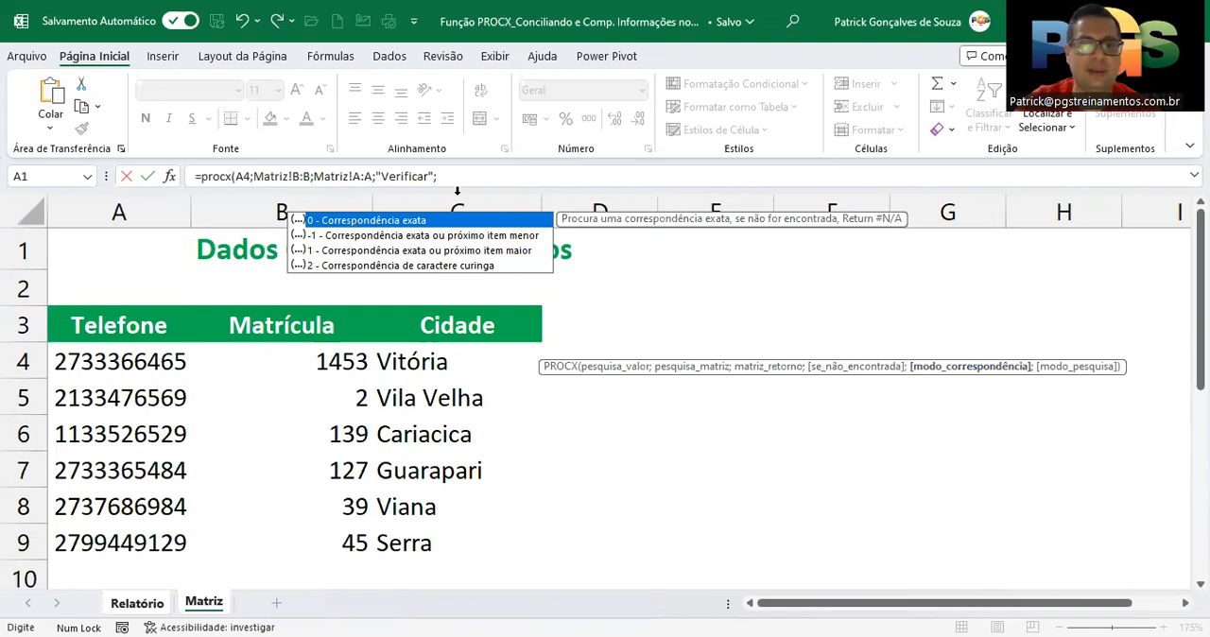
{"action": "type", "text": "0"}
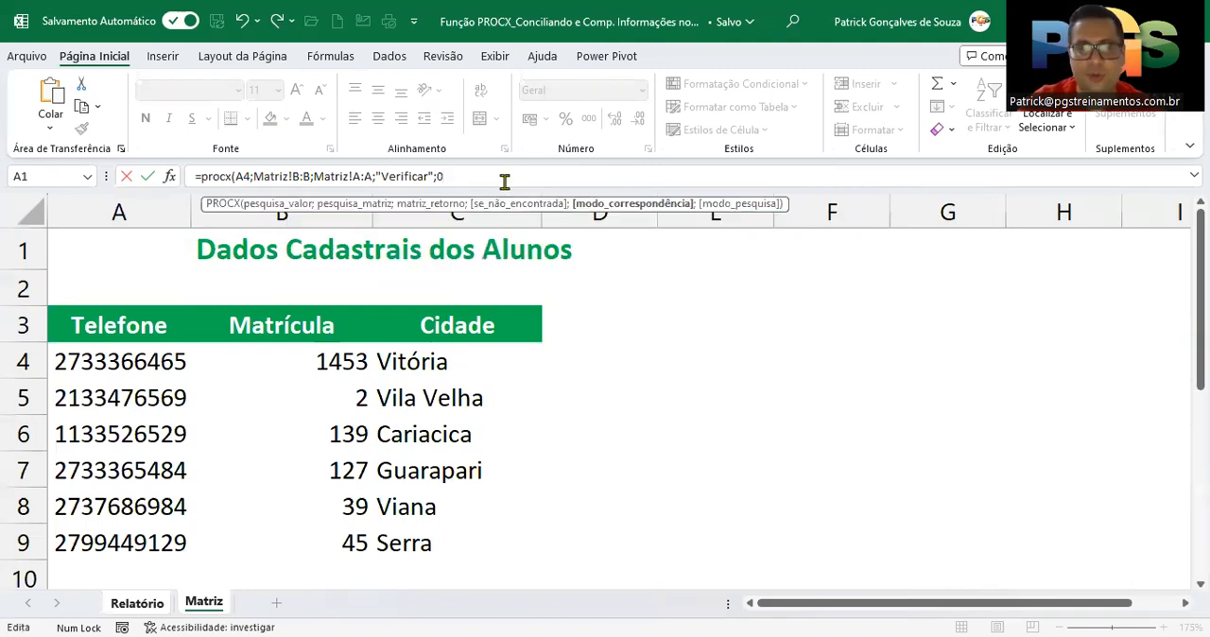
{"action": "type", "text": ";"}
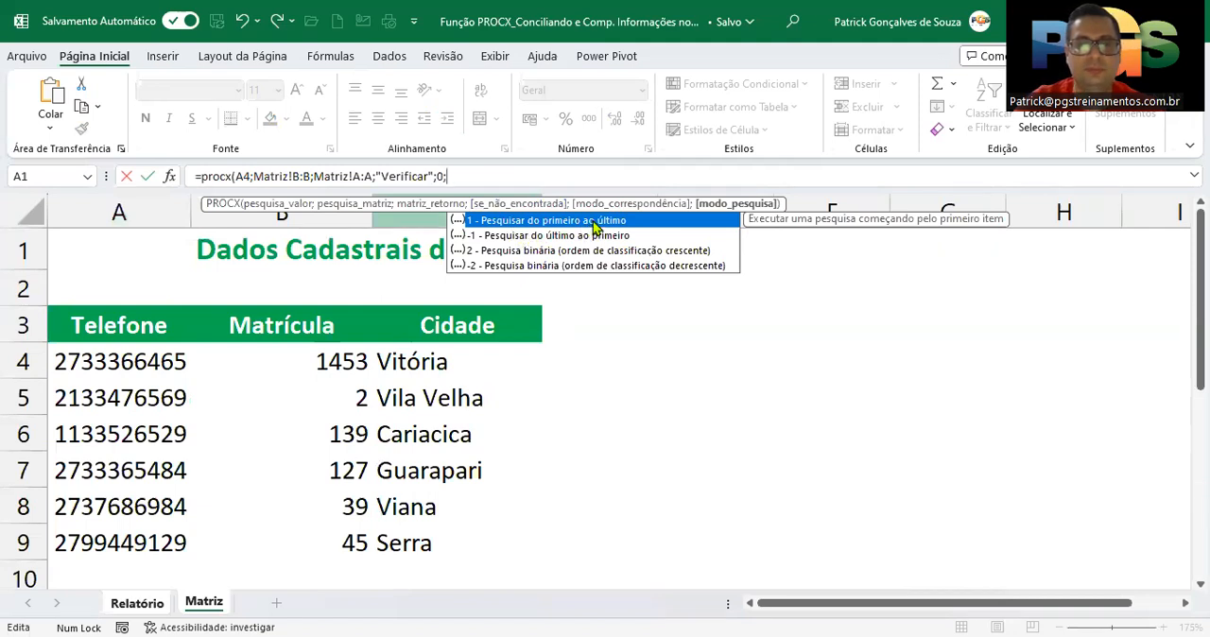
{"action": "type", "text": "1"}
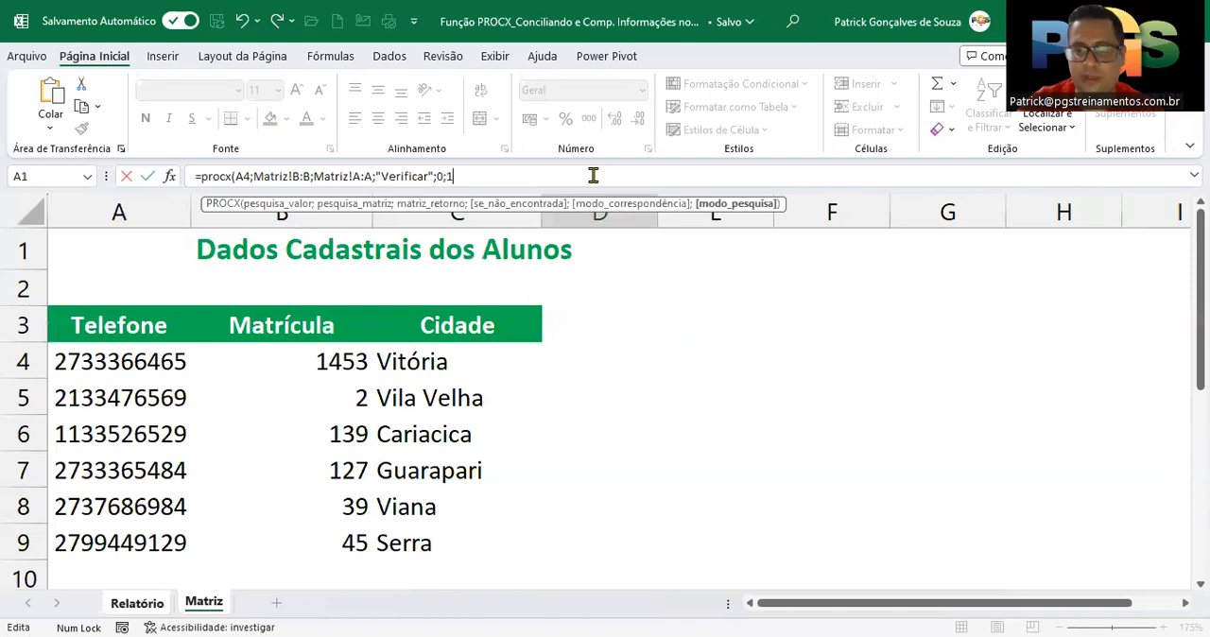
{"action": "key", "text": "Return"}
Fill the PROCX formula from D4 down the Telefone column to D10
{"action": "left_click", "coordinate": [596, 340]}
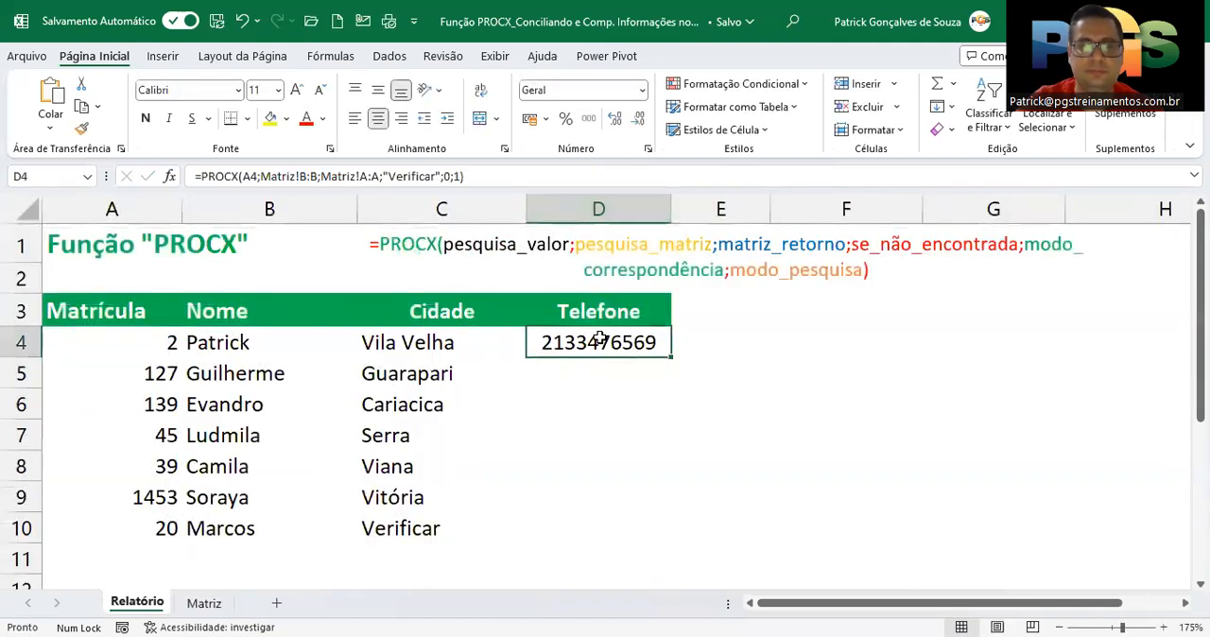
{"action": "left_click_drag", "start_coordinate": [672, 355], "coordinate": [668, 356]}
{"action": "double_click", "coordinate": [669, 356]}
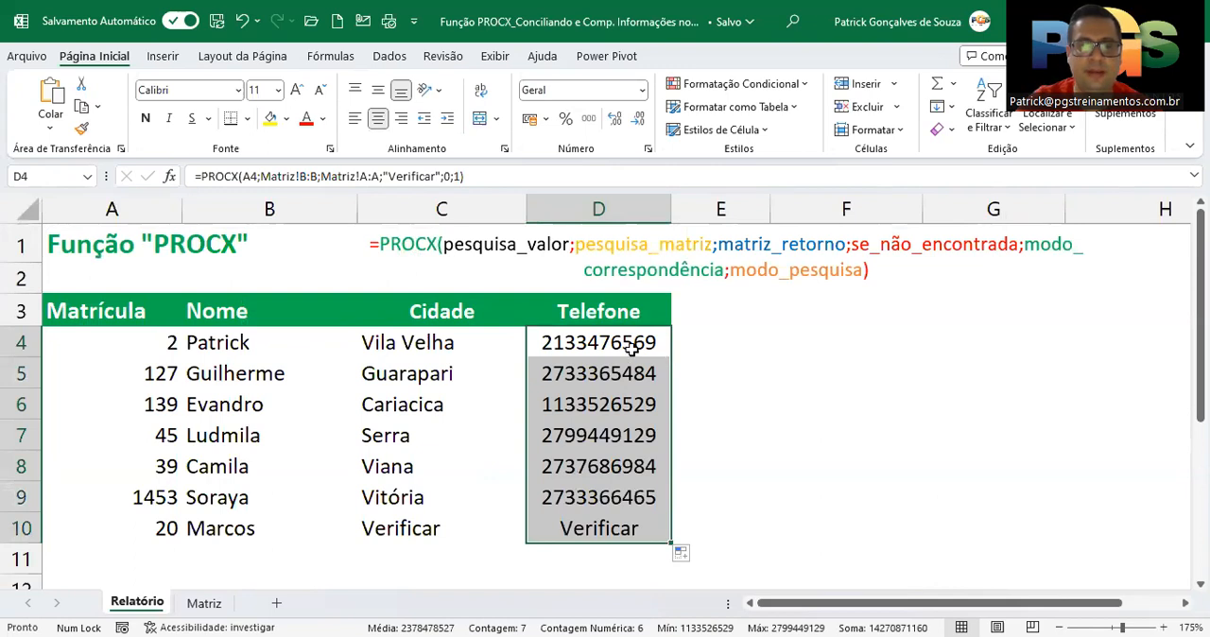
{"action": "left_click", "coordinate": [584, 341]}
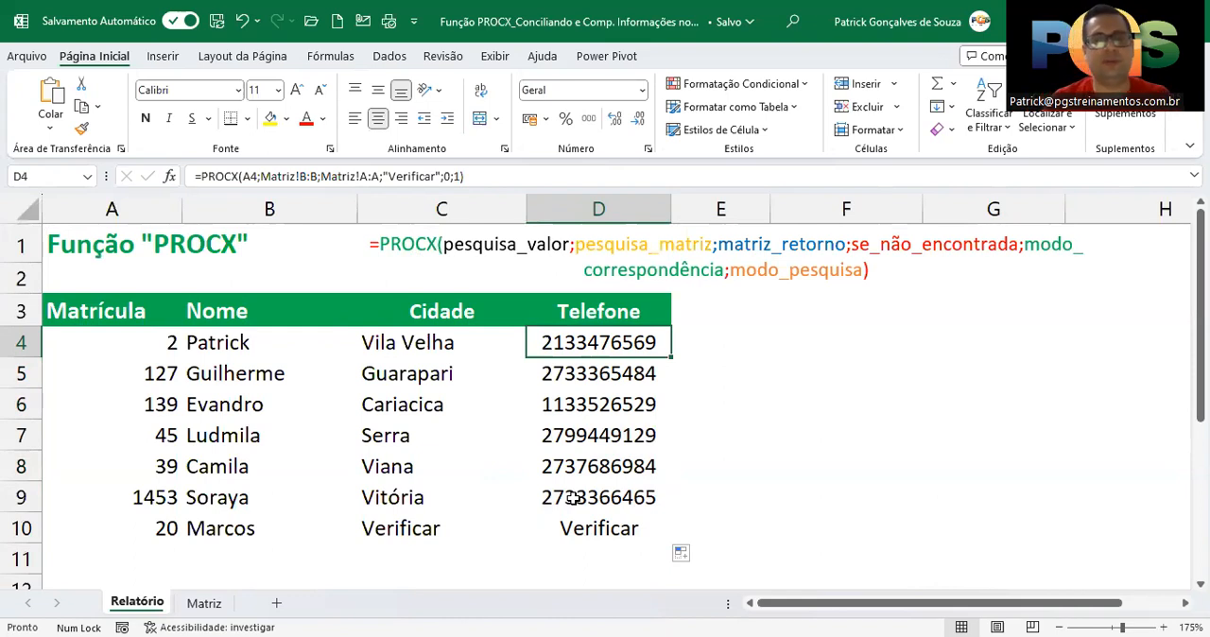
Examine the if-not-found argument of the PROCX formula in C10, leaving the formula as it is
{"action": "double_click", "coordinate": [391, 526]}
{"action": "left_click", "coordinate": [408, 179]}
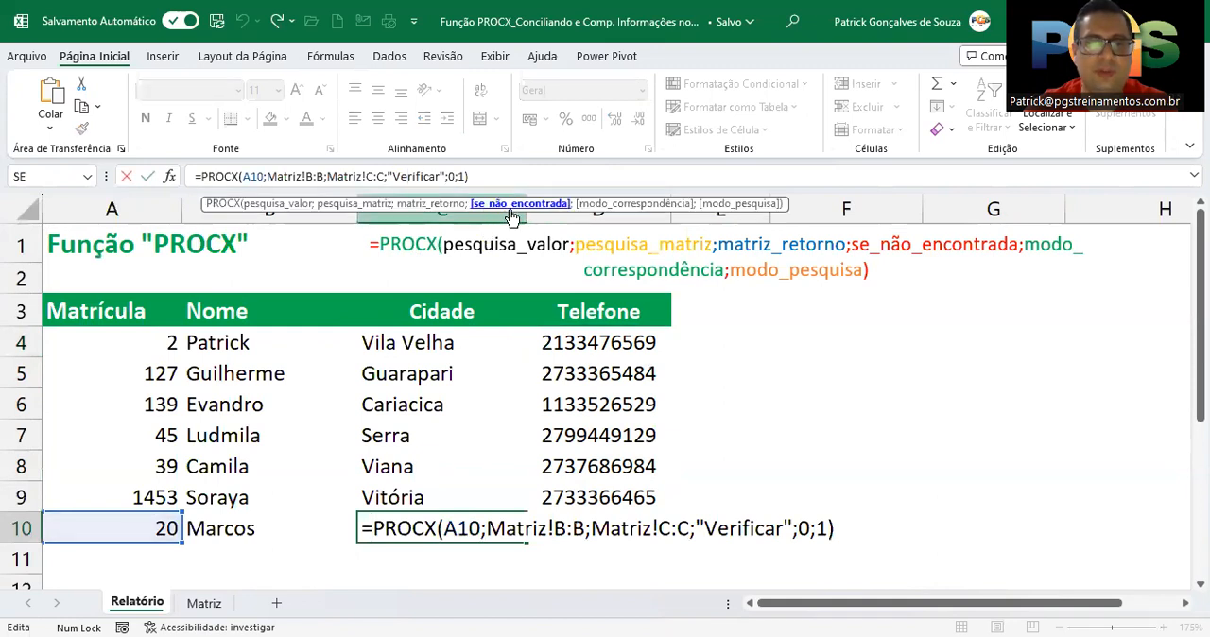
{"action": "left_click_drag", "start_coordinate": [391, 176], "coordinate": [443, 175]}
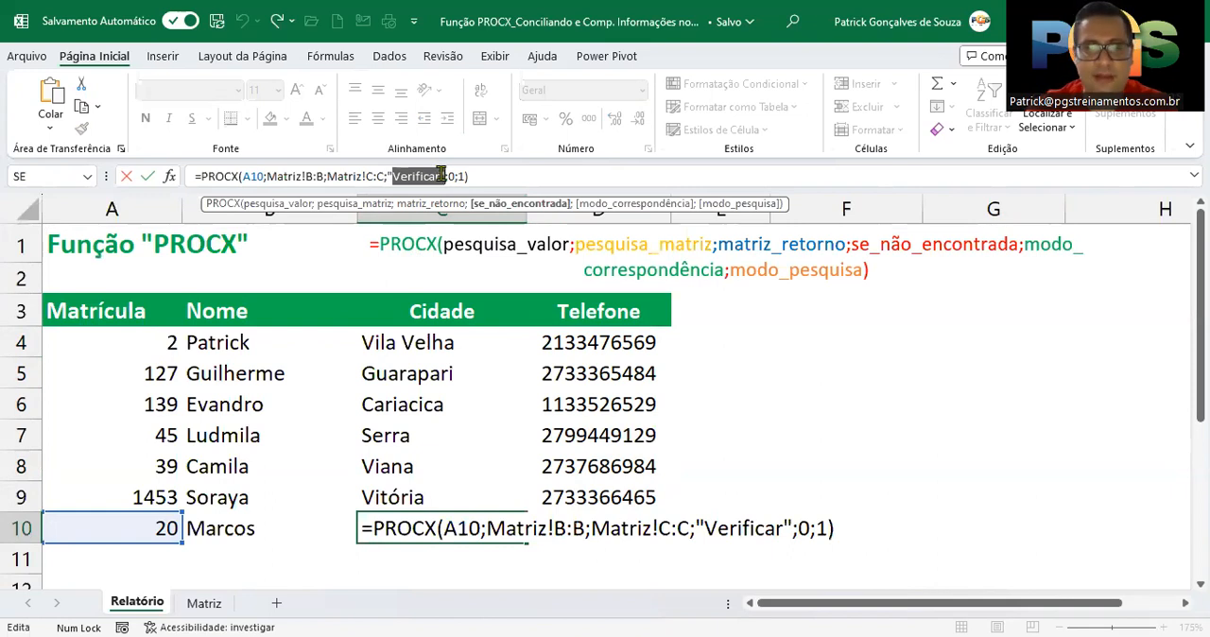
{"action": "key", "text": "Return"}
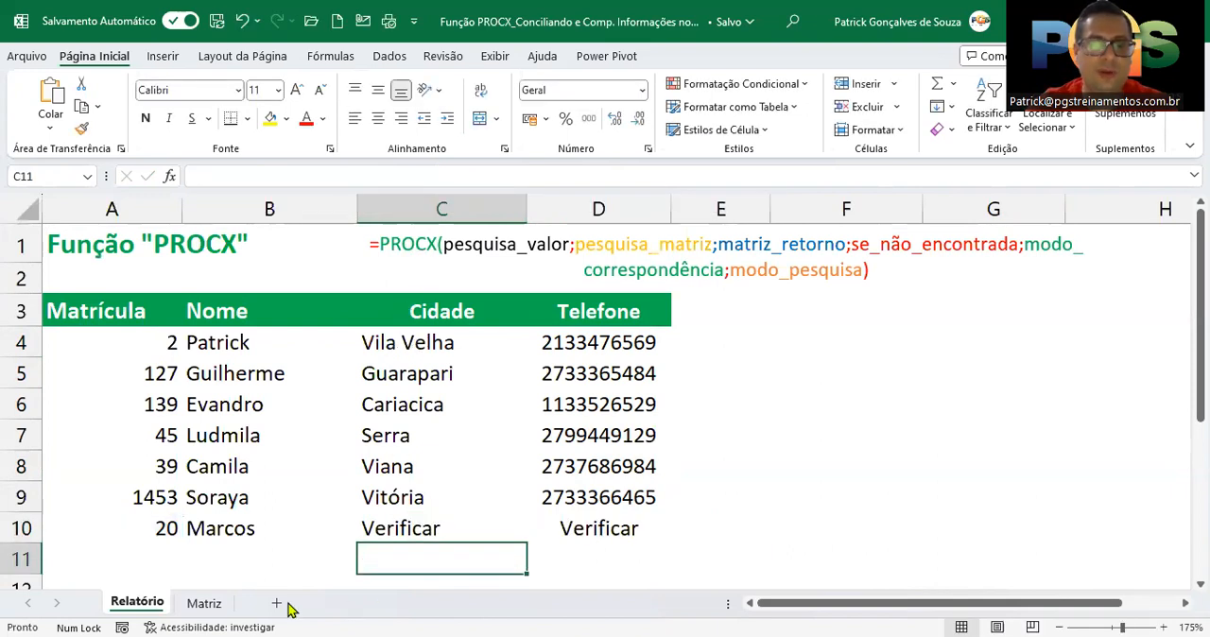
Try starting a PROCV formula in E4 with A4 as the lookup value
{"action": "left_click", "coordinate": [726, 363]}
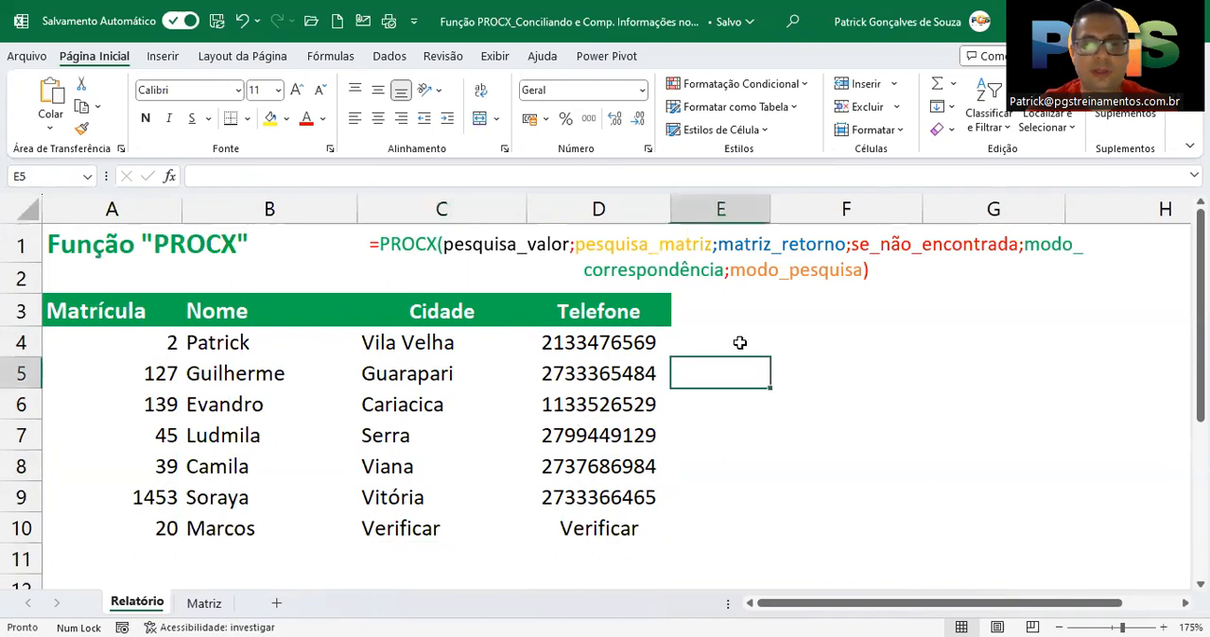
{"action": "left_click", "coordinate": [739, 345]}
{"action": "double_click", "coordinate": [742, 346]}
{"action": "type", "text": "="}
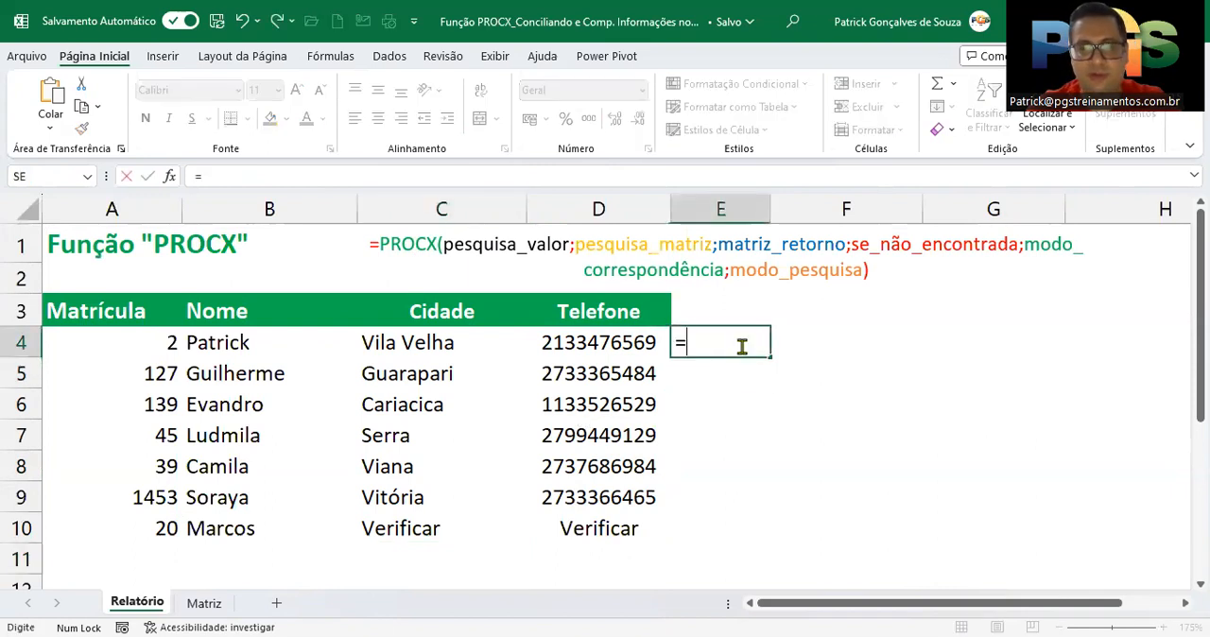
{"action": "type", "text": "procv"}
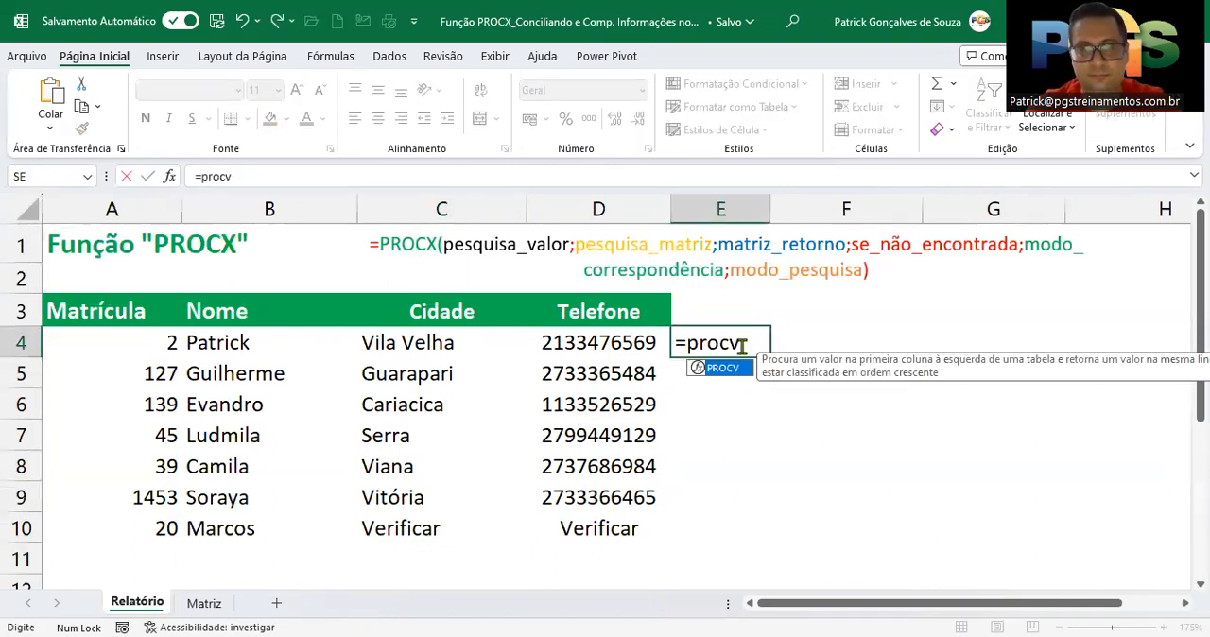
{"action": "type", "text": "("}
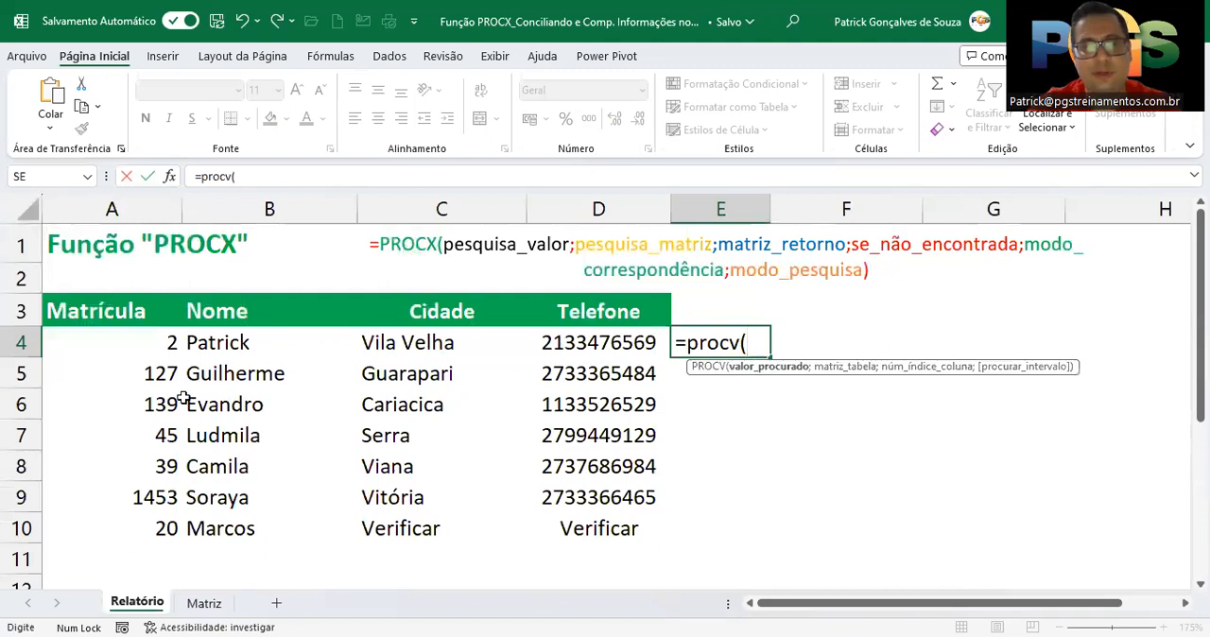
{"action": "left_click", "coordinate": [139, 346]}
{"action": "type", "text": ";"}
Try Matriz columns B:C and B:D as the PROCV table range, and cancel the formula
{"action": "left_click", "coordinate": [193, 605]}
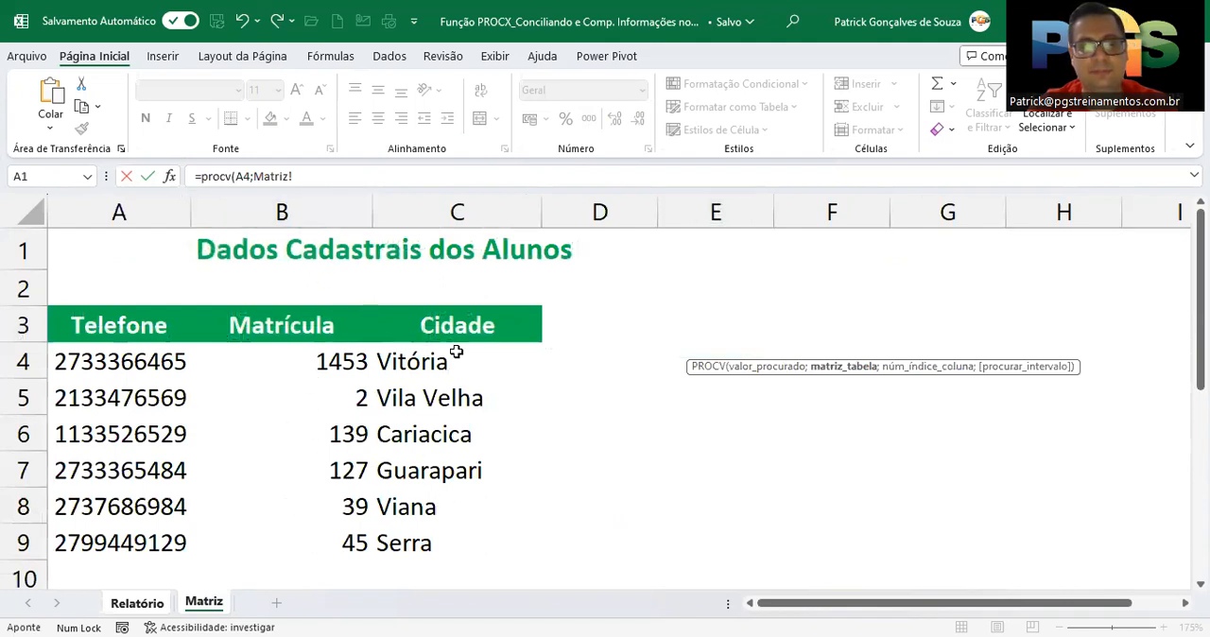
{"action": "left_click_drag", "start_coordinate": [273, 211], "coordinate": [426, 214]}
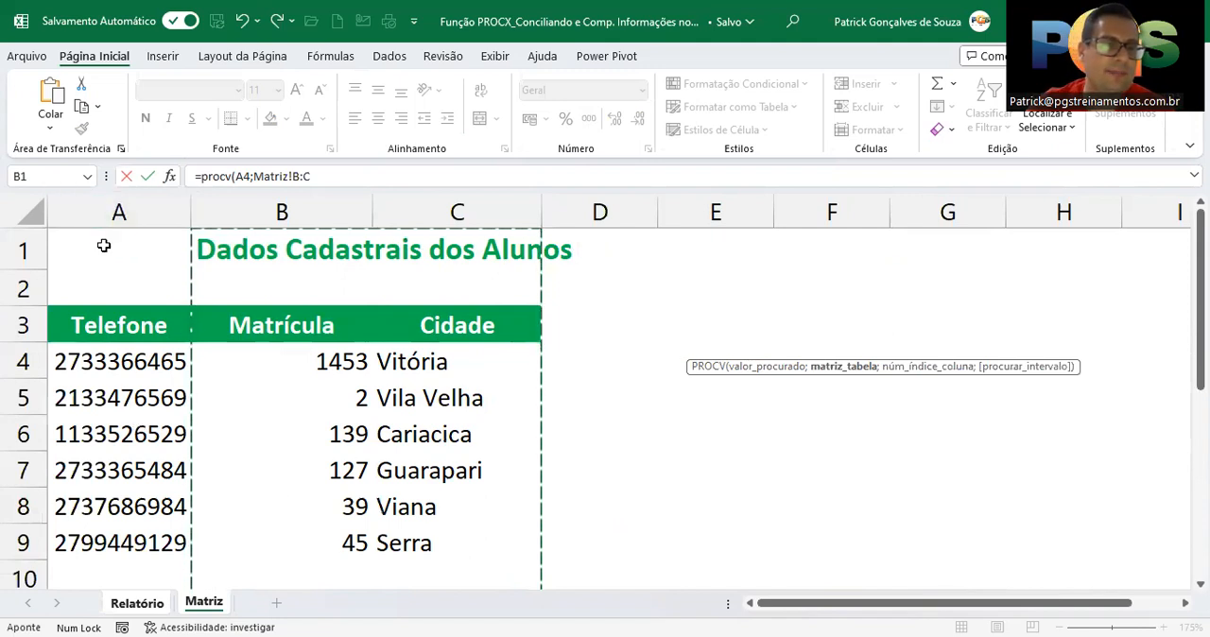
{"action": "left_click_drag", "start_coordinate": [251, 210], "coordinate": [595, 211]}
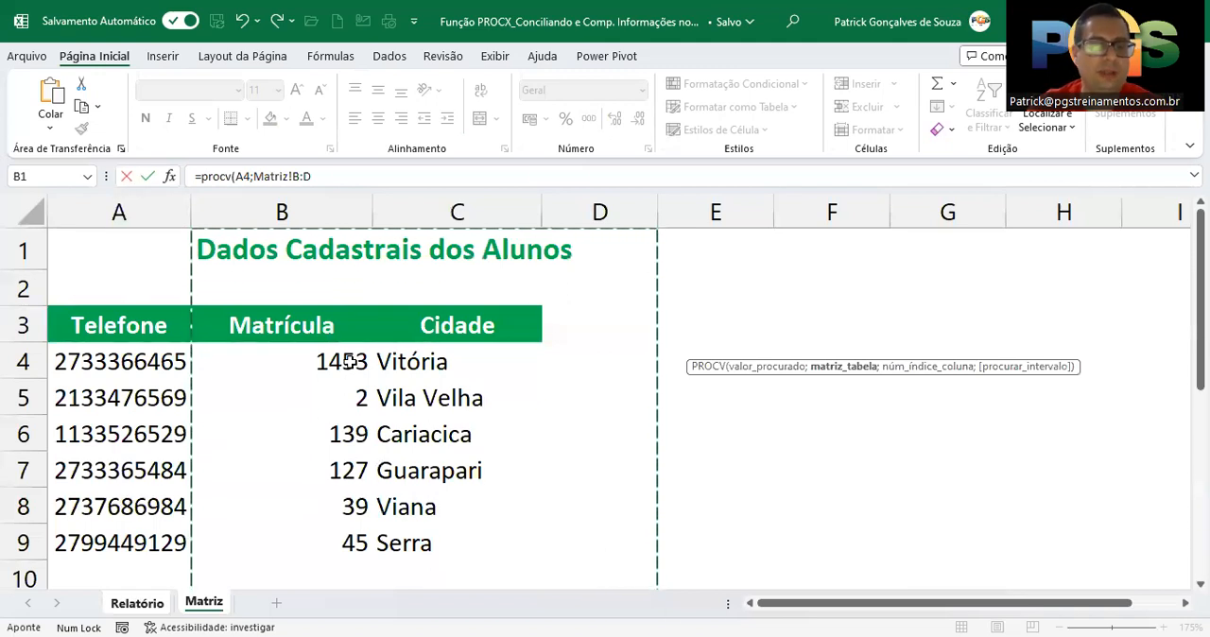
{"action": "left_click_drag", "start_coordinate": [282, 211], "coordinate": [406, 220]}
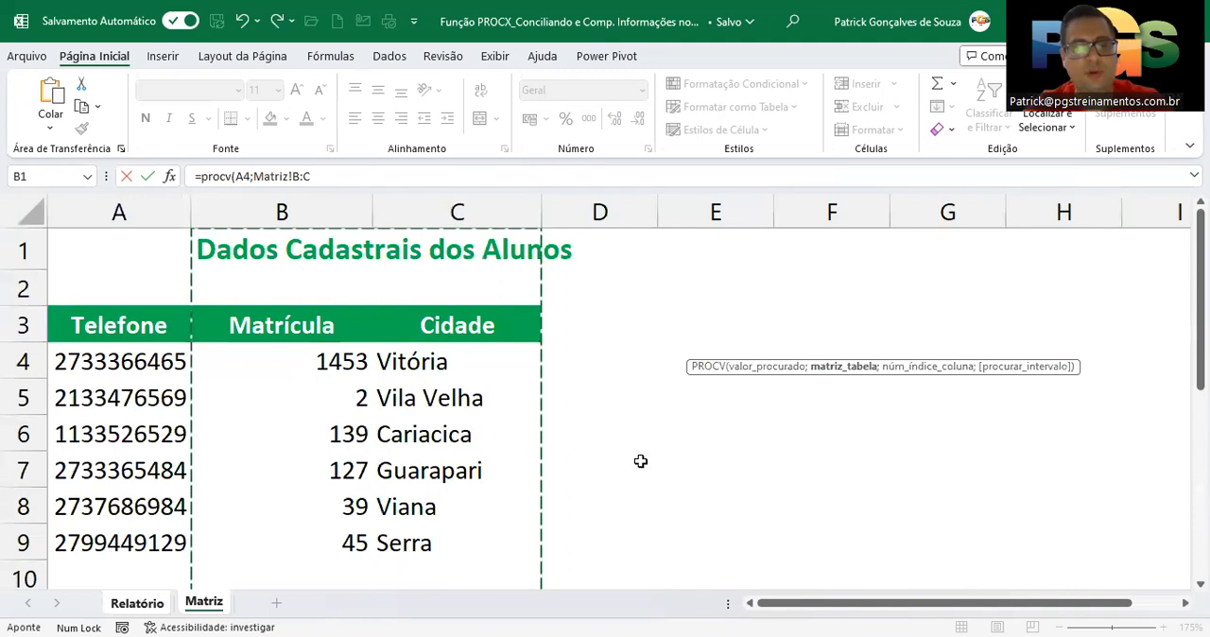
{"action": "key", "text": "Escape"}
Examine the search and return arrays of the PROCX formulas in C4 and D4 against the Matriz sheet's columns, leaving the formulas as they are
{"action": "double_click", "coordinate": [447, 340]}
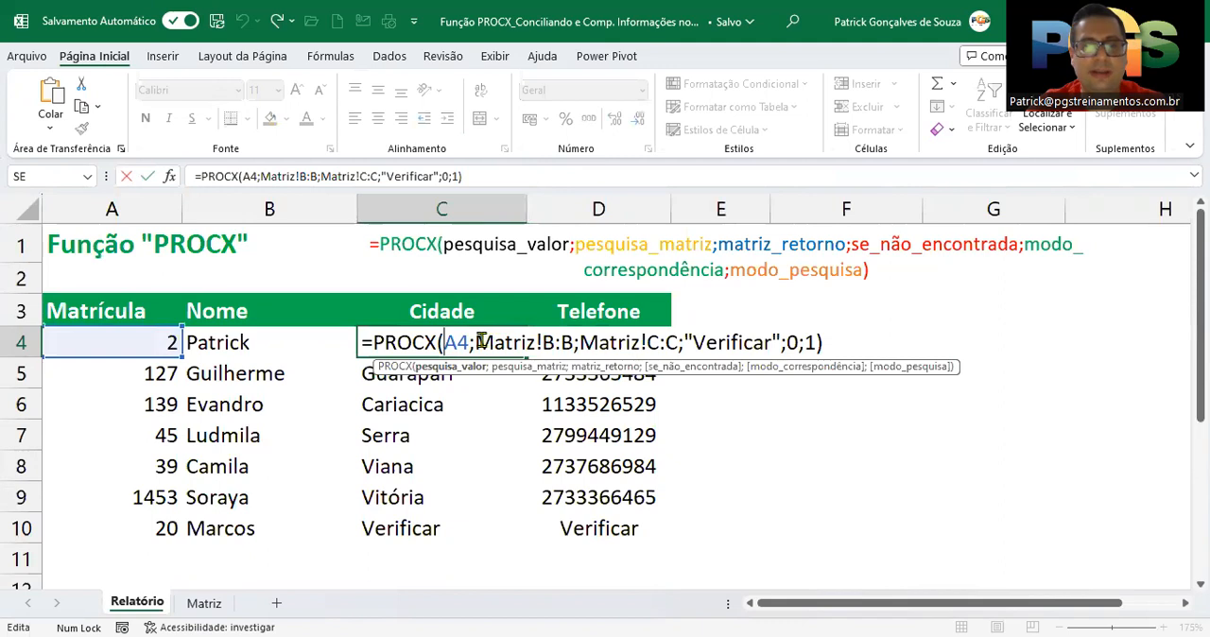
{"action": "left_click_drag", "start_coordinate": [479, 342], "coordinate": [520, 339]}
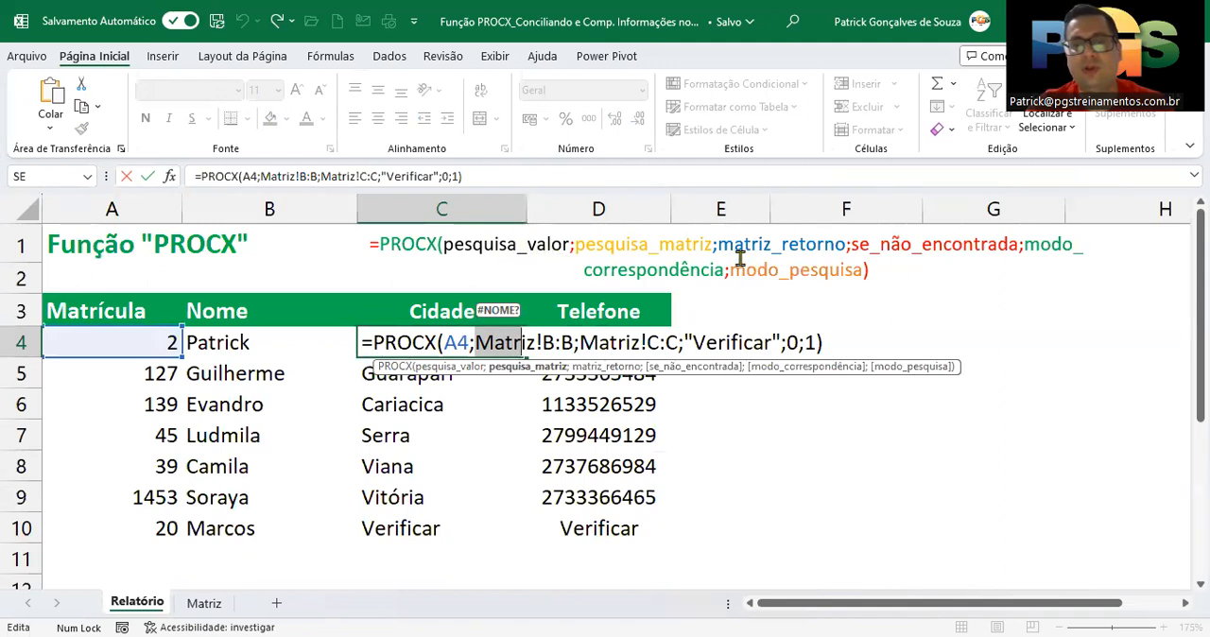
{"action": "key", "text": "Escape"}
{"action": "double_click", "coordinate": [628, 345]}
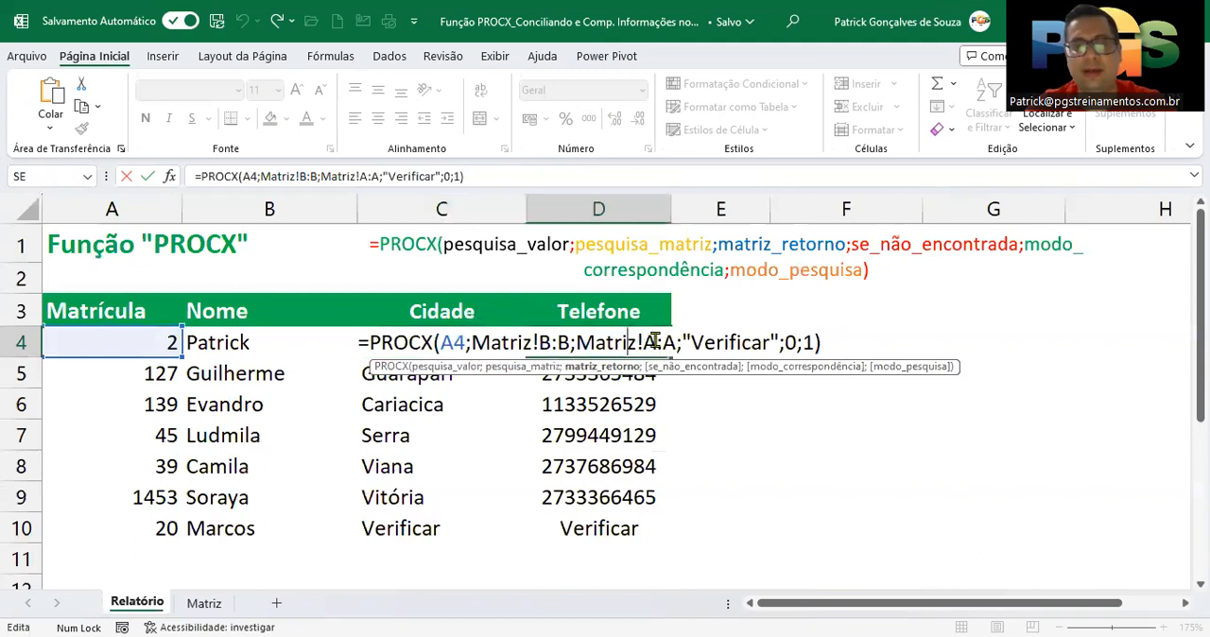
{"action": "key", "text": "Escape"}
{"action": "left_click", "coordinate": [203, 603]}
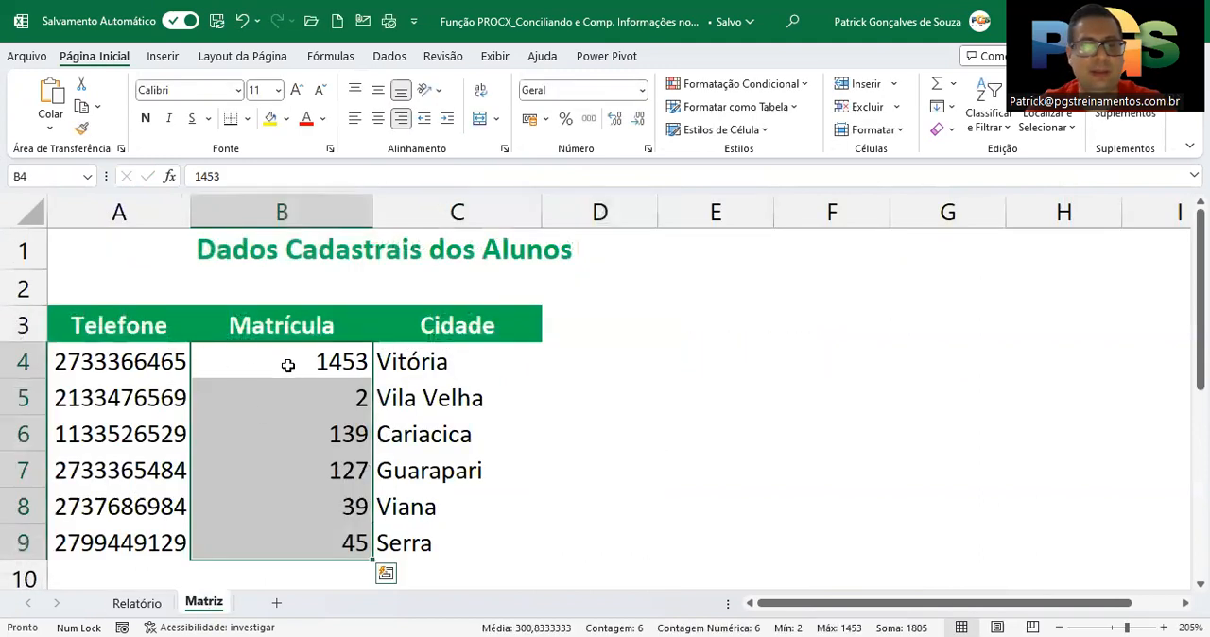
{"action": "left_click", "coordinate": [123, 201]}
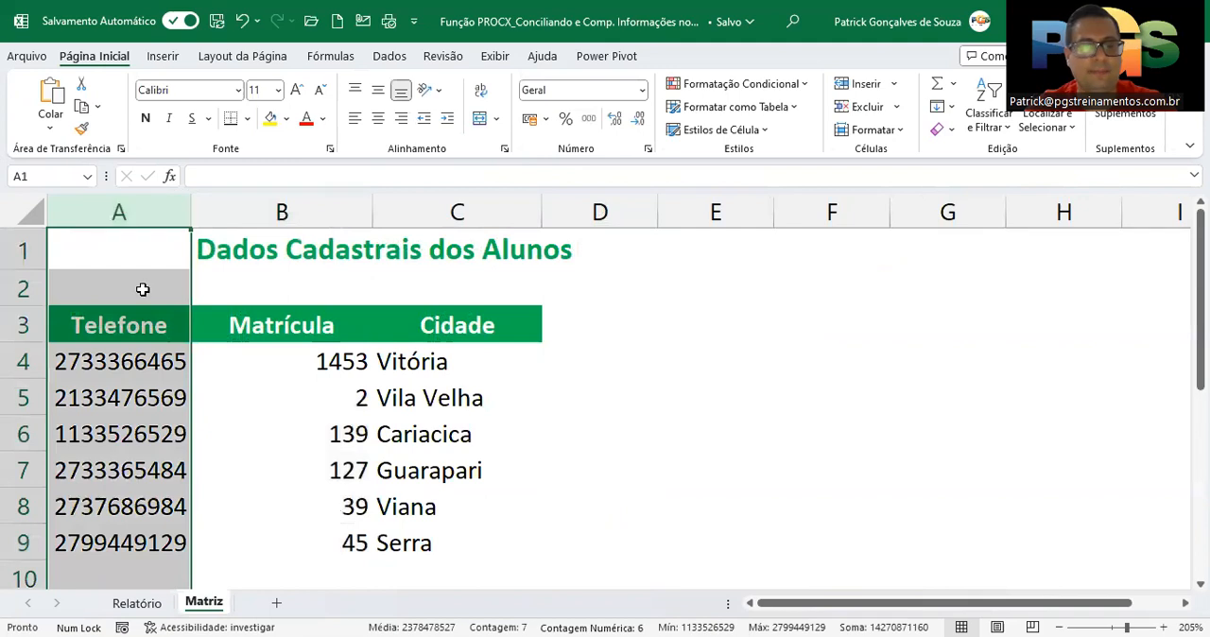
{"action": "left_click", "coordinate": [137, 603]}
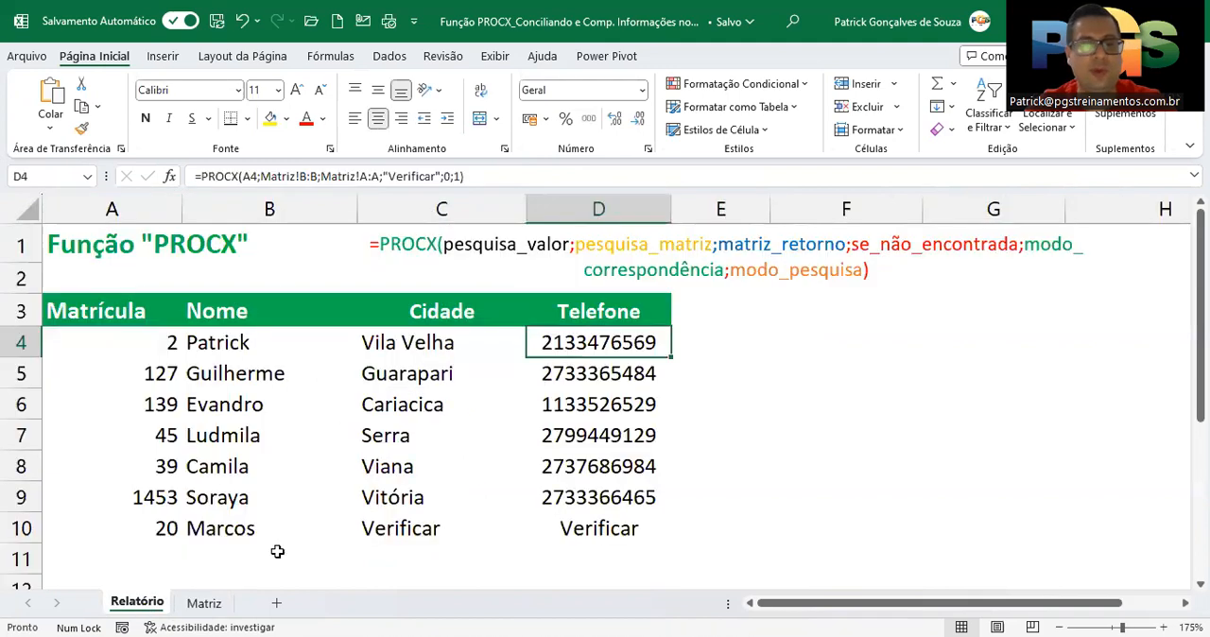
{"action": "left_click", "coordinate": [404, 345]}
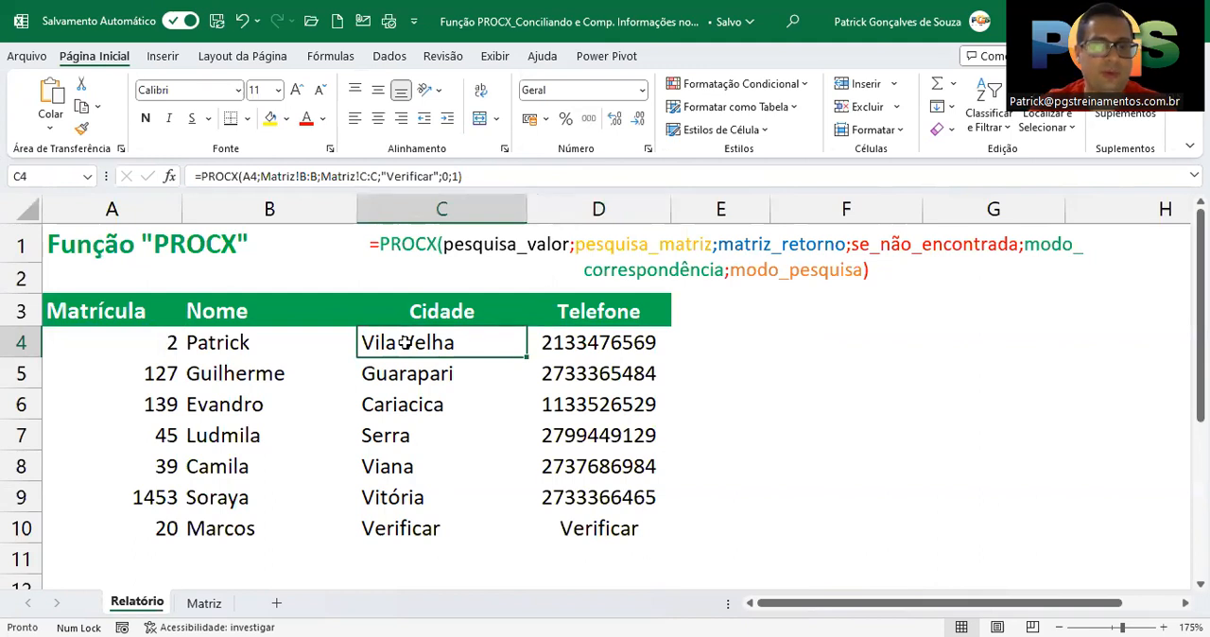
{"action": "left_click", "coordinate": [204, 603]}
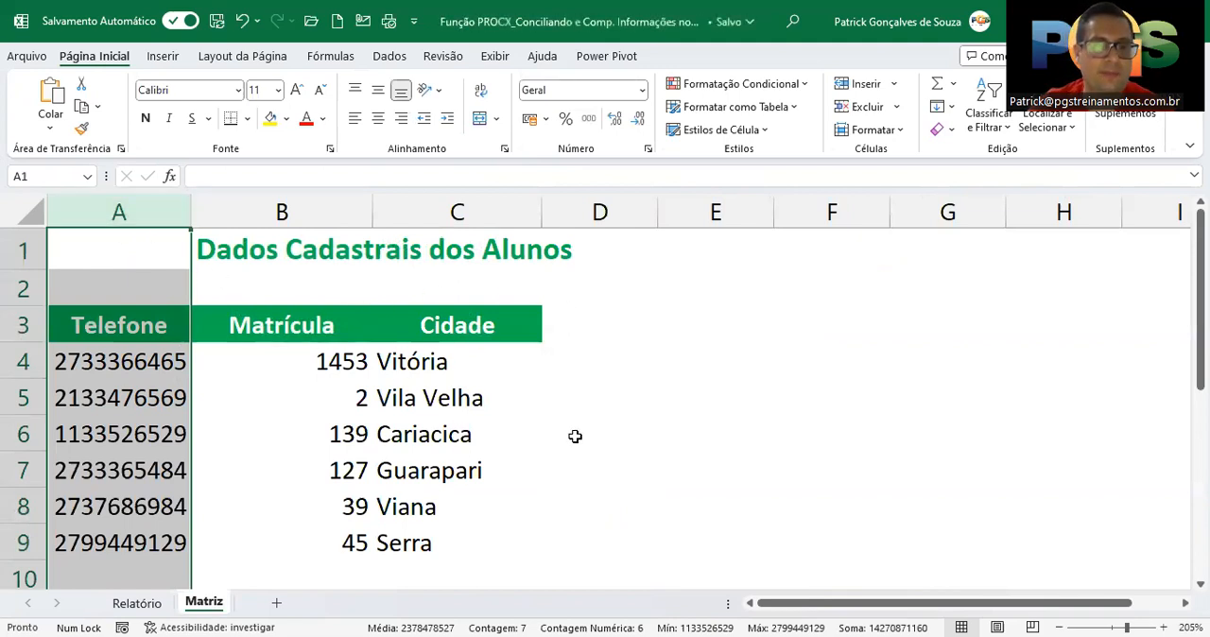
{"action": "left_click", "coordinate": [156, 603]}
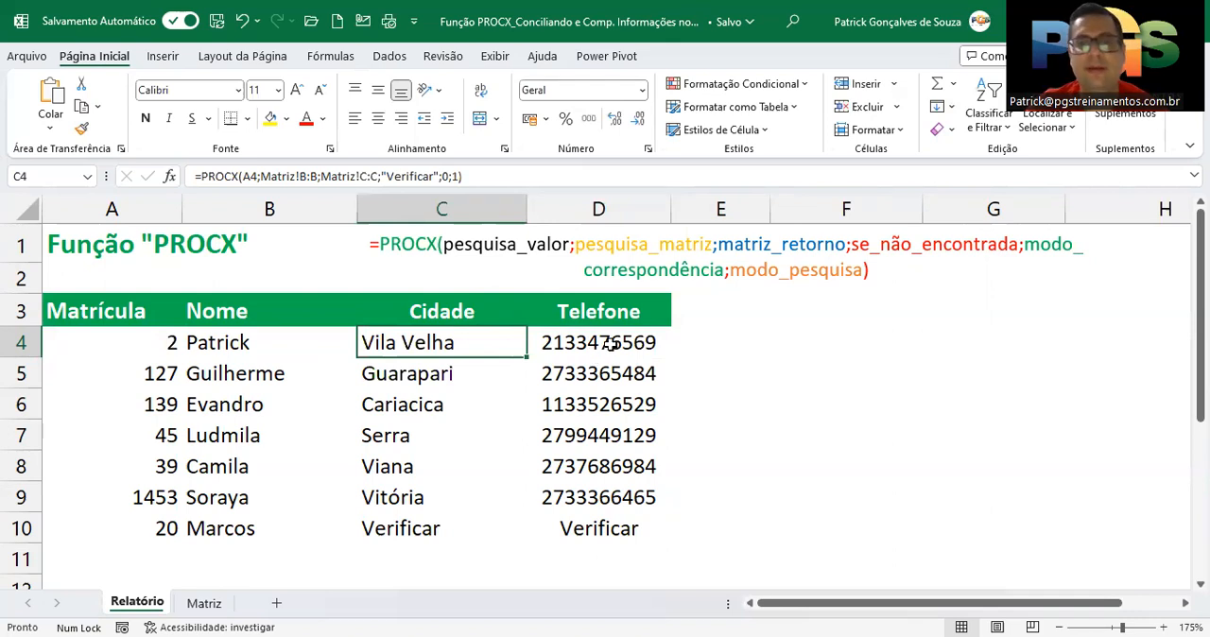
{"action": "left_click_drag", "start_coordinate": [614, 336], "coordinate": [610, 517]}
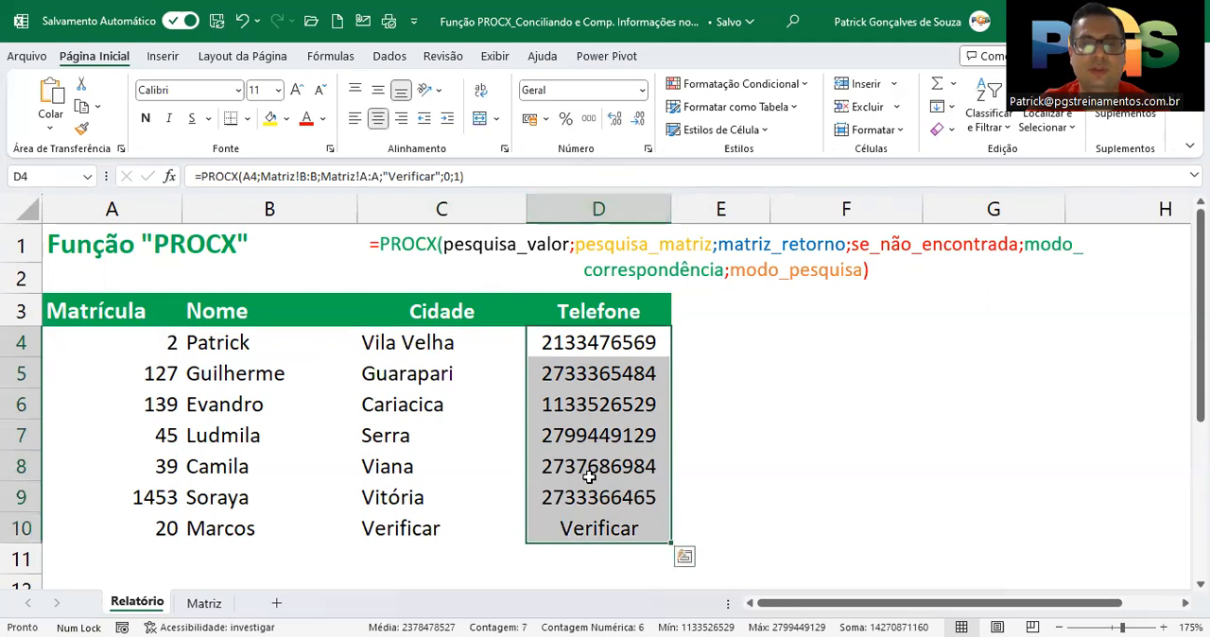
{"action": "left_click", "coordinate": [647, 151]}
{"action": "left_click", "coordinate": [624, 210]}
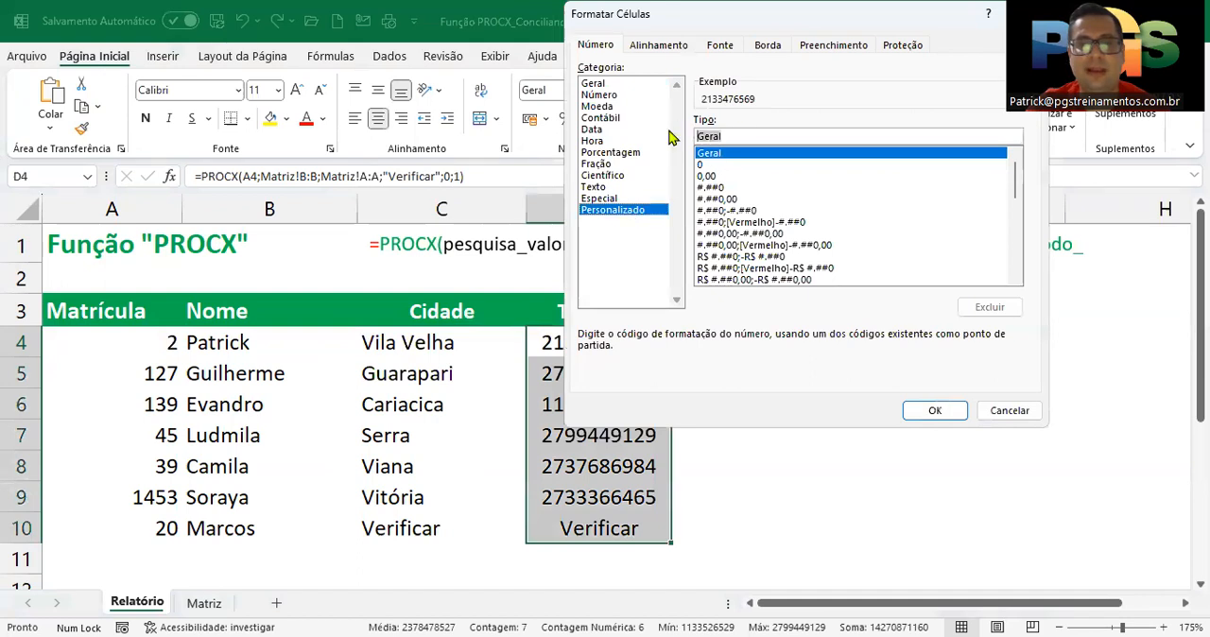
{"action": "key", "text": "BackSpace"}
{"action": "type", "text": "(000) 0000"}
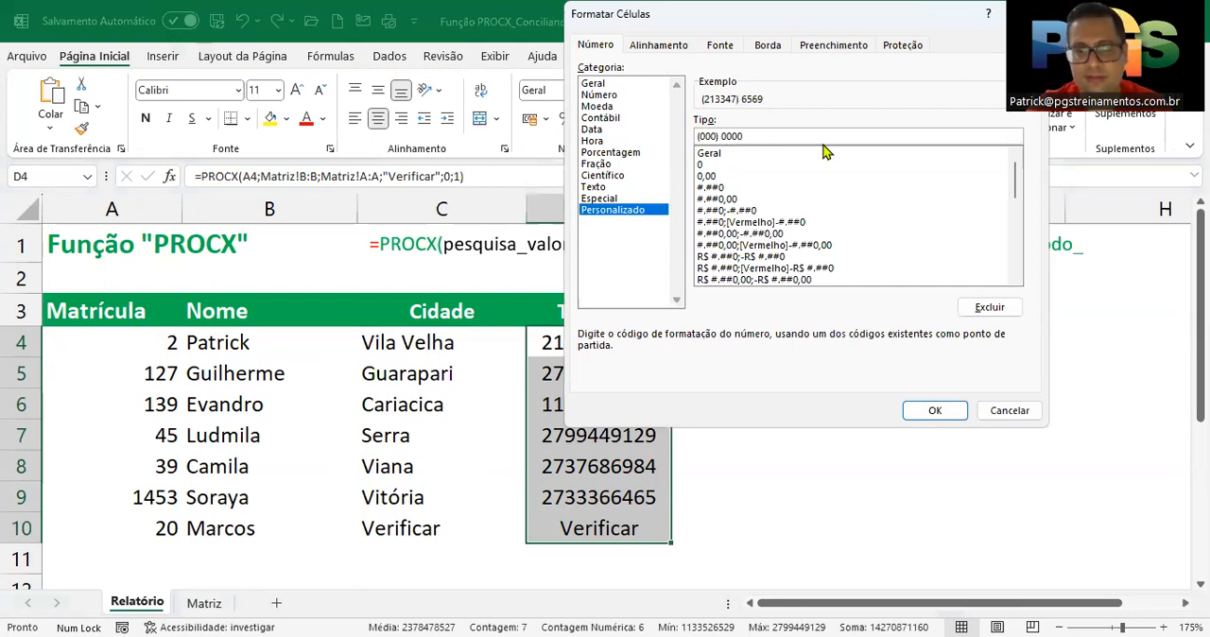
{"action": "type", "text": "-0000"}
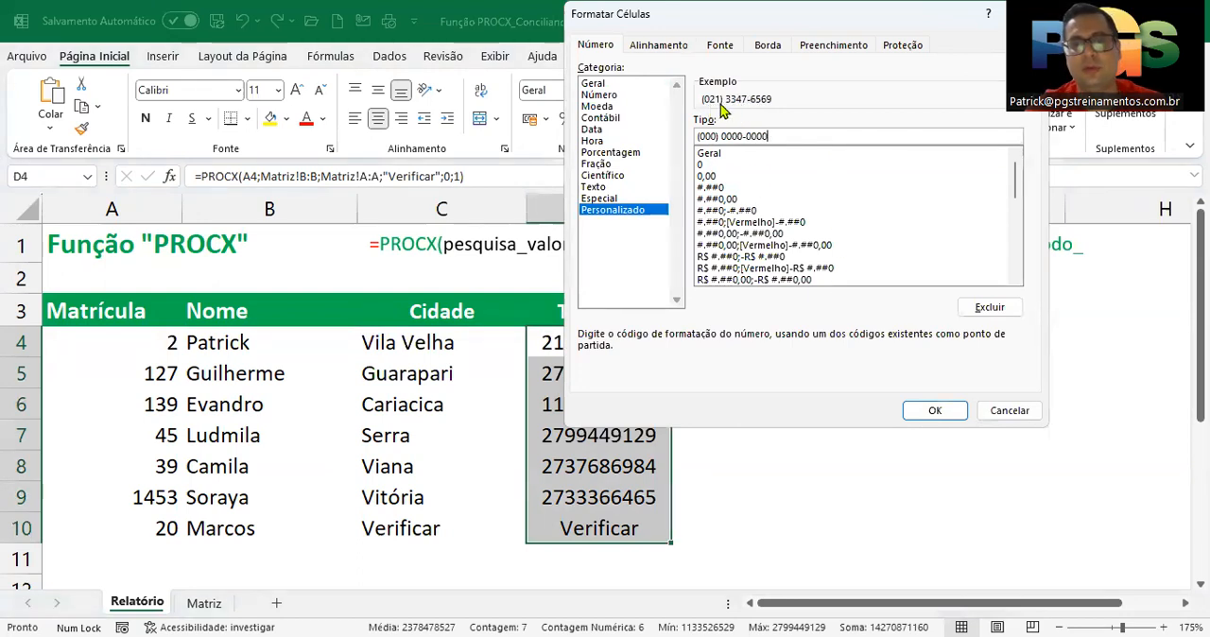
{"action": "left_click", "coordinate": [934, 412]}
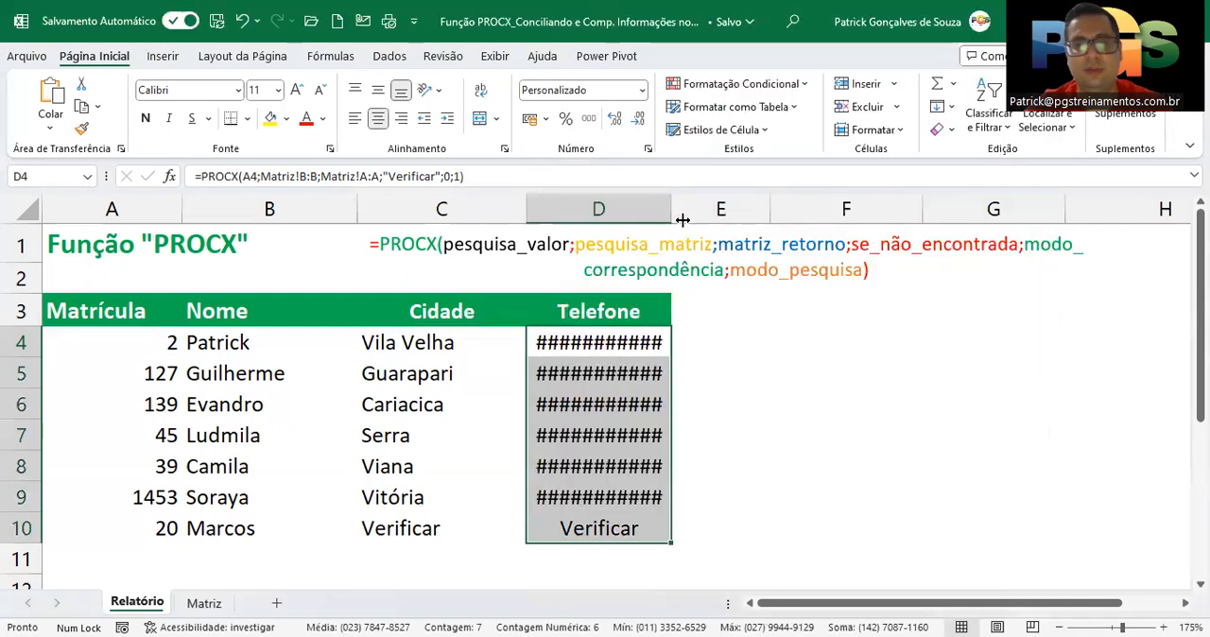
{"action": "double_click", "coordinate": [683, 219]}
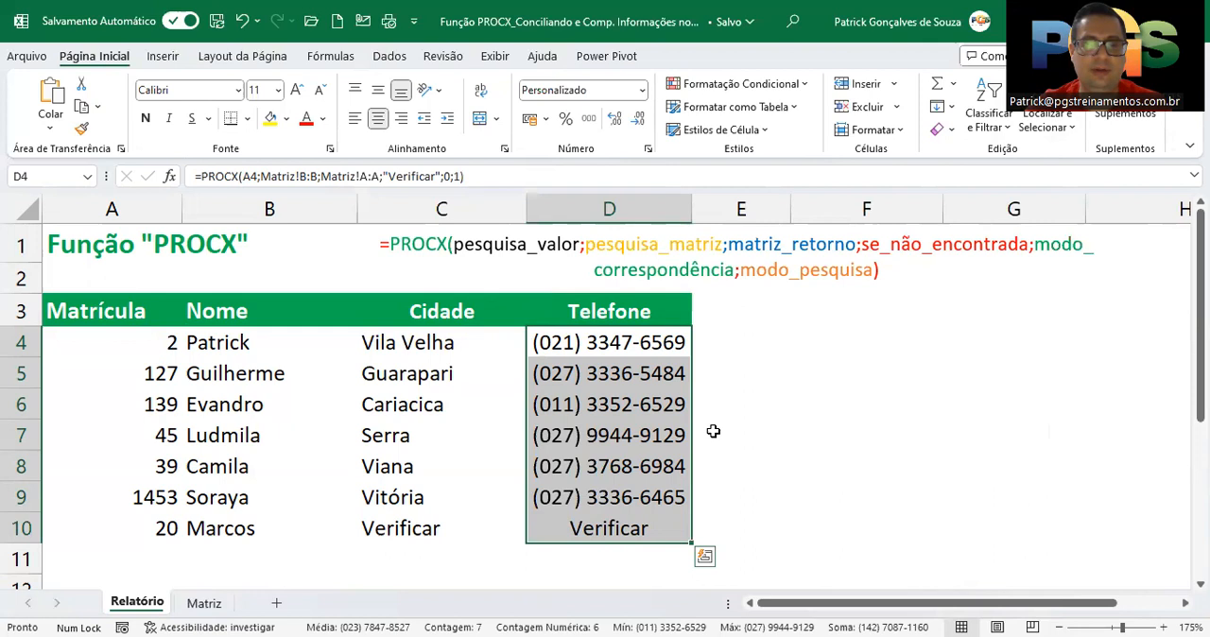
{"action": "left_click", "coordinate": [659, 351]}
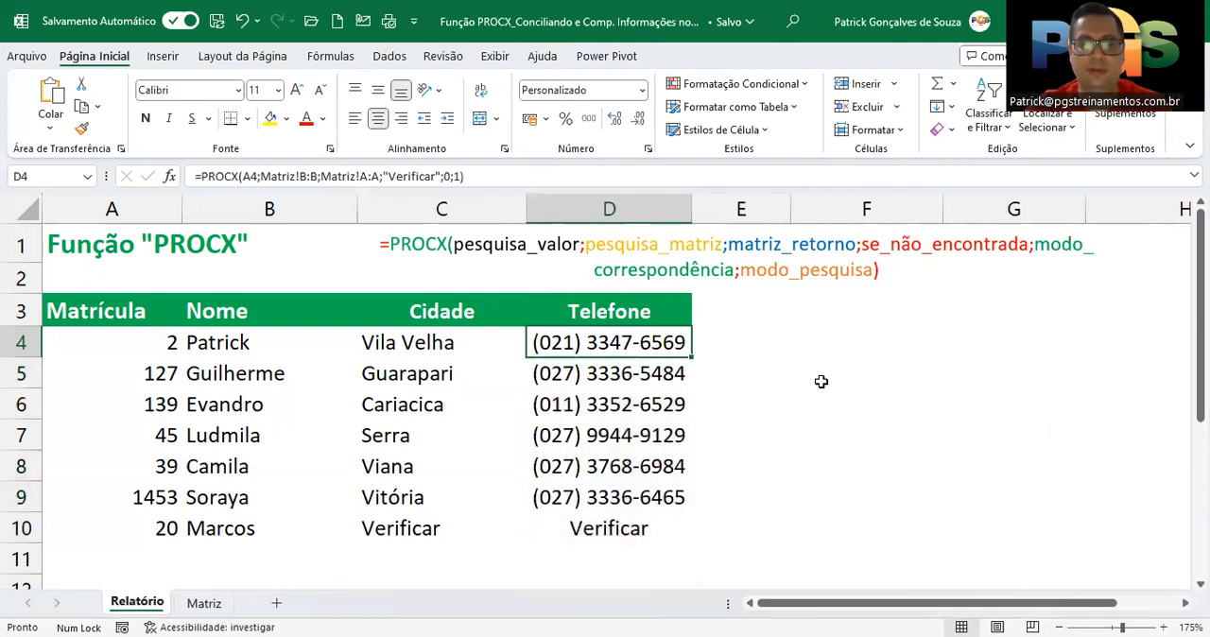
Examine the Cidade and Telefone results in row 10 of Relatório, checking its Matrícula against column B of Matriz
{"action": "left_click", "coordinate": [21, 528]}
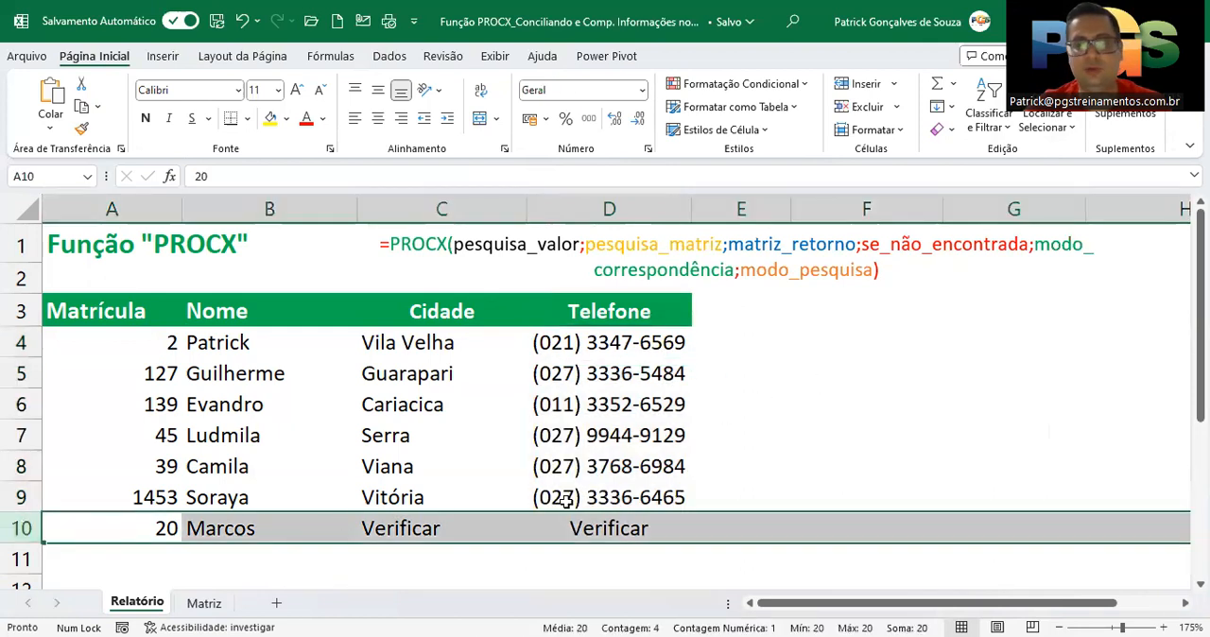
{"action": "left_click", "coordinate": [372, 528]}
{"action": "left_click", "coordinate": [552, 523]}
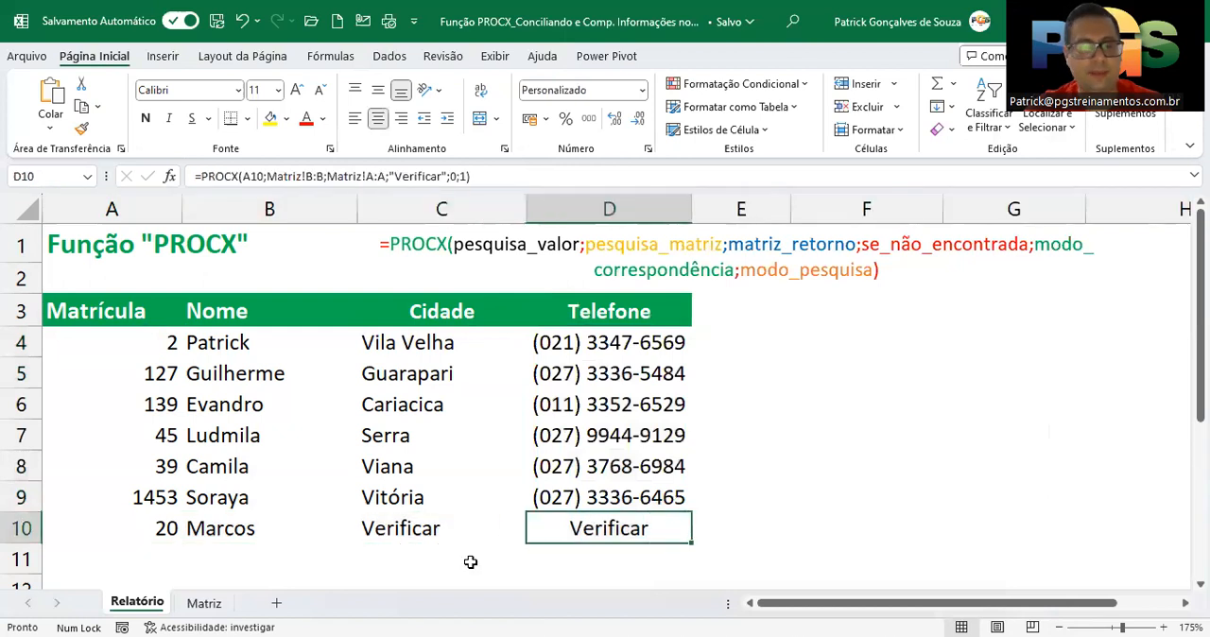
{"action": "left_click", "coordinate": [205, 603]}
{"action": "left_click", "coordinate": [316, 210]}
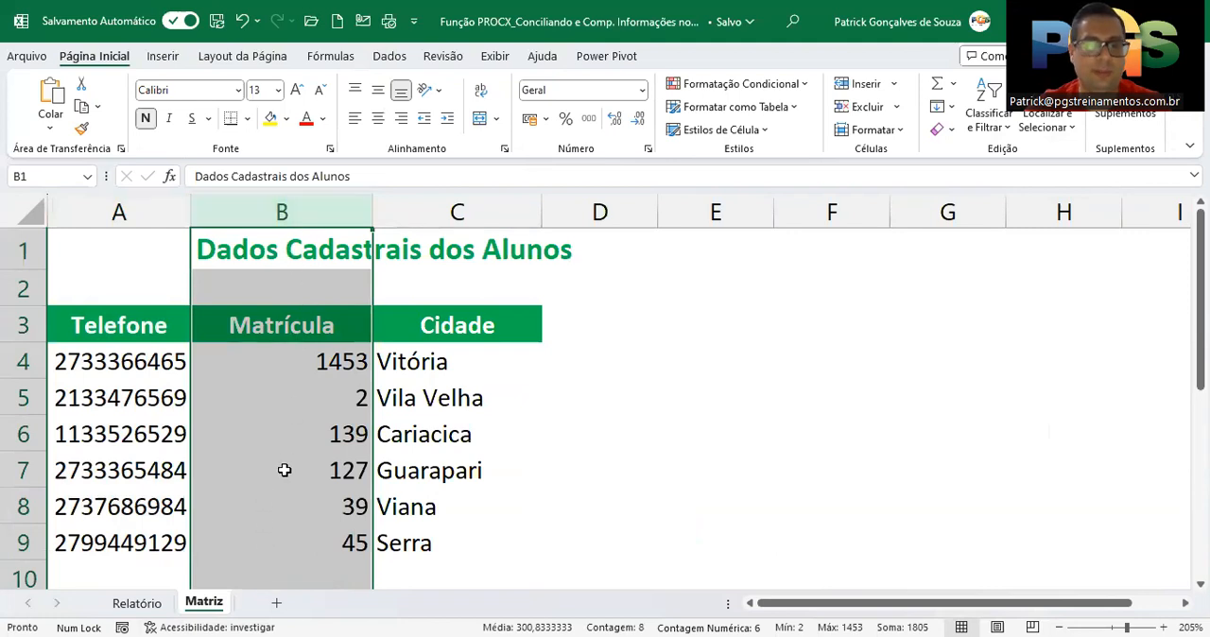
{"action": "left_click", "coordinate": [149, 611]}
{"action": "left_click", "coordinate": [403, 532]}
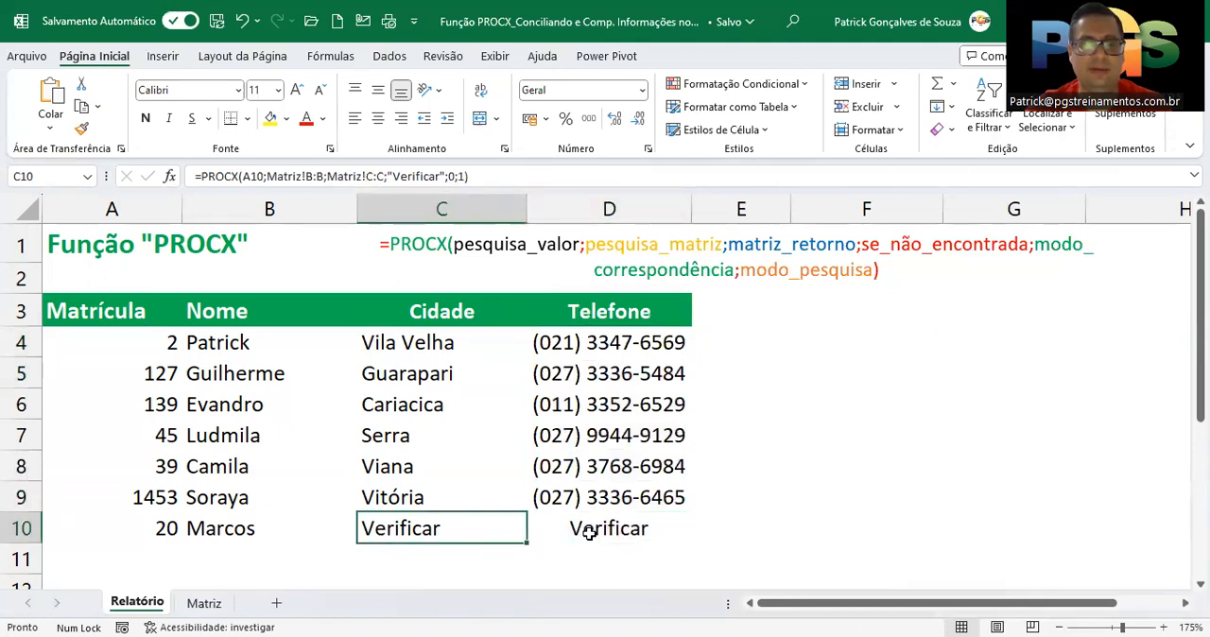
{"action": "left_click", "coordinate": [594, 534]}
{"action": "left_click", "coordinate": [606, 310]}
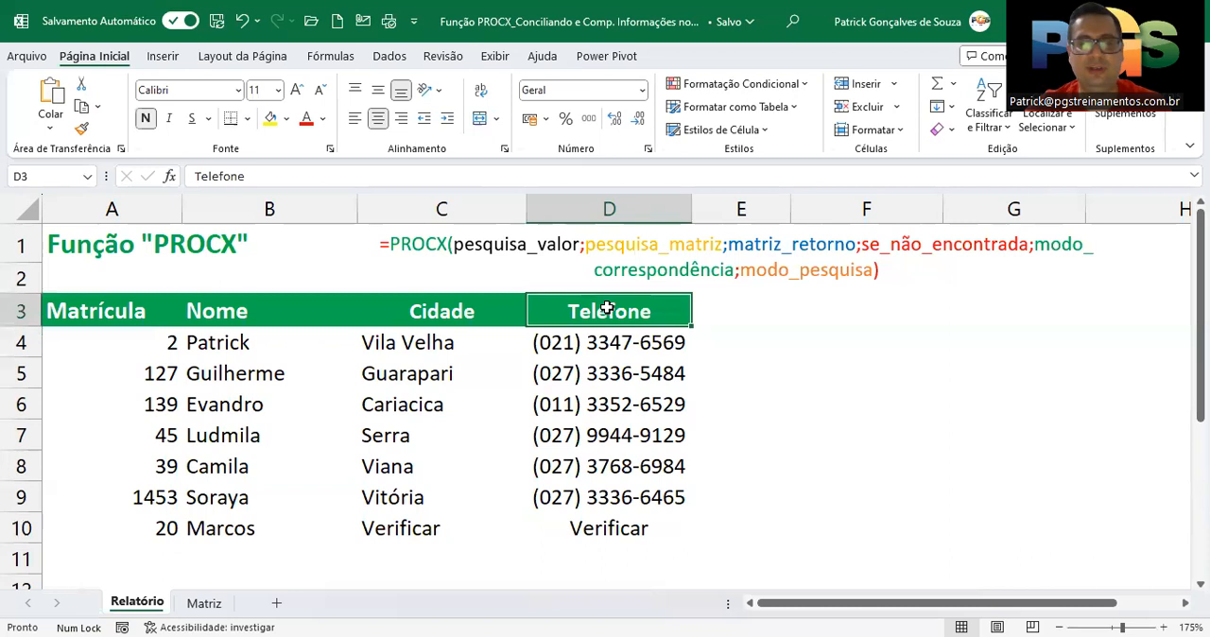